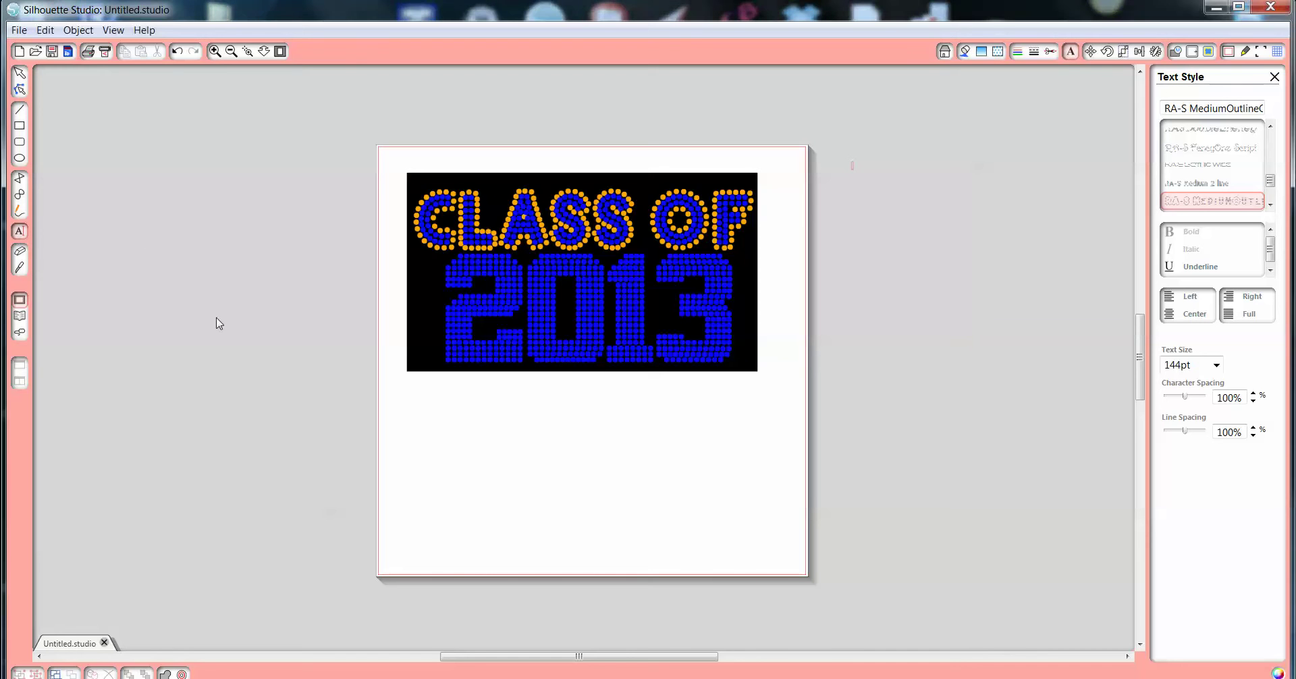
Step: Start a 144pt RA-S MediumOutline text line on the blank area below the reference design
left_click(425, 451)
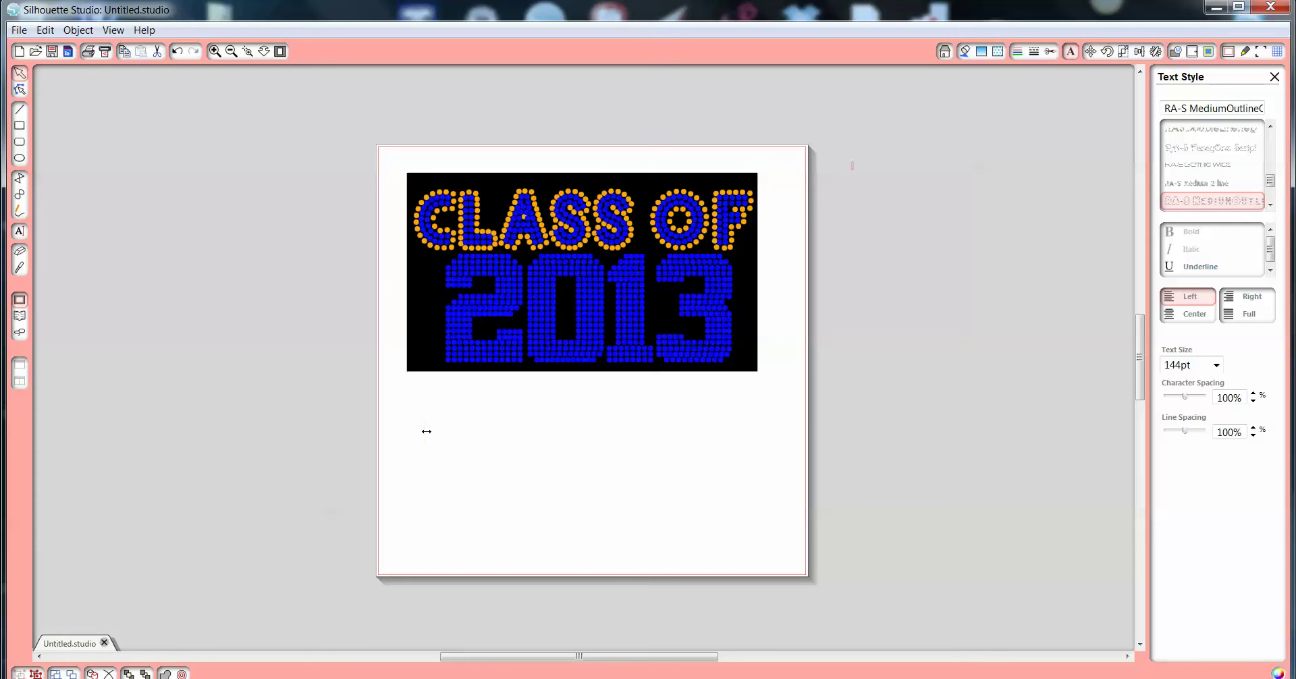
Step: Type 'CLASS OF' in the rhinestone outline font and finish editing
type("CLAS")
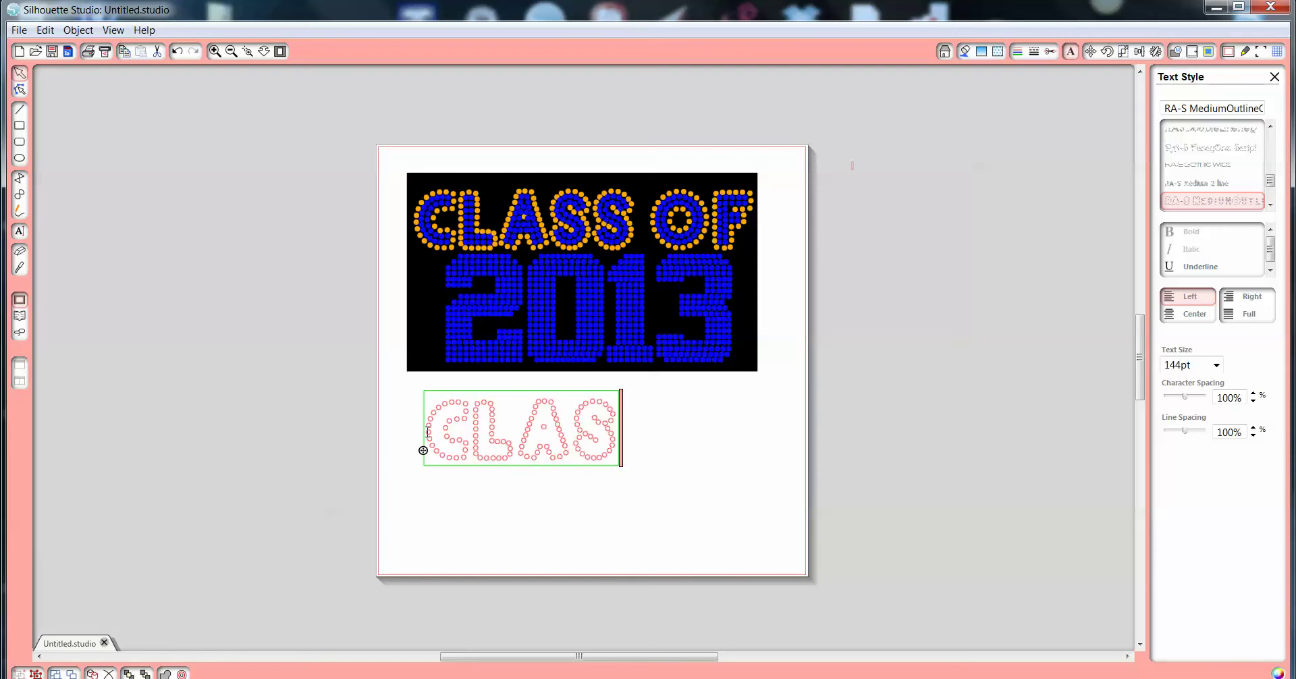
type("S OF")
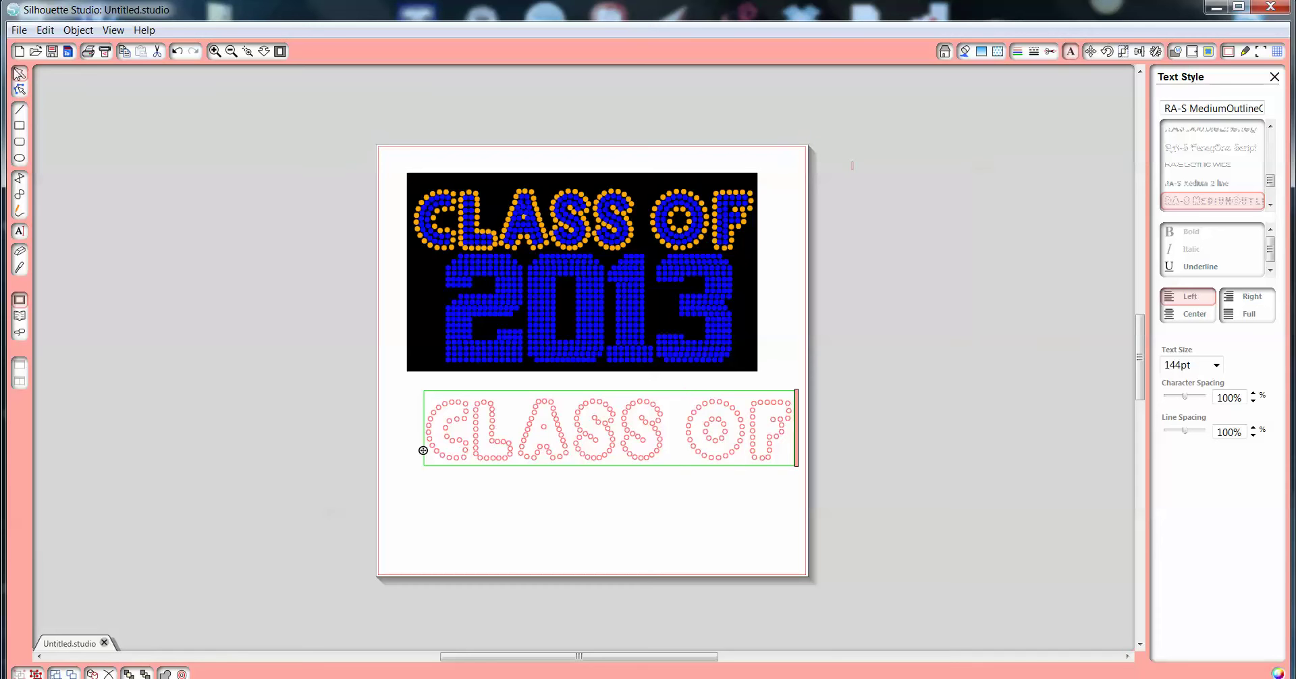
left_click(580, 416)
left_click(640, 440)
left_click(680, 445)
left_click(634, 506)
Step: Move the CLASS OF text up and left so it sits just beneath the reference design
left_click(451, 452)
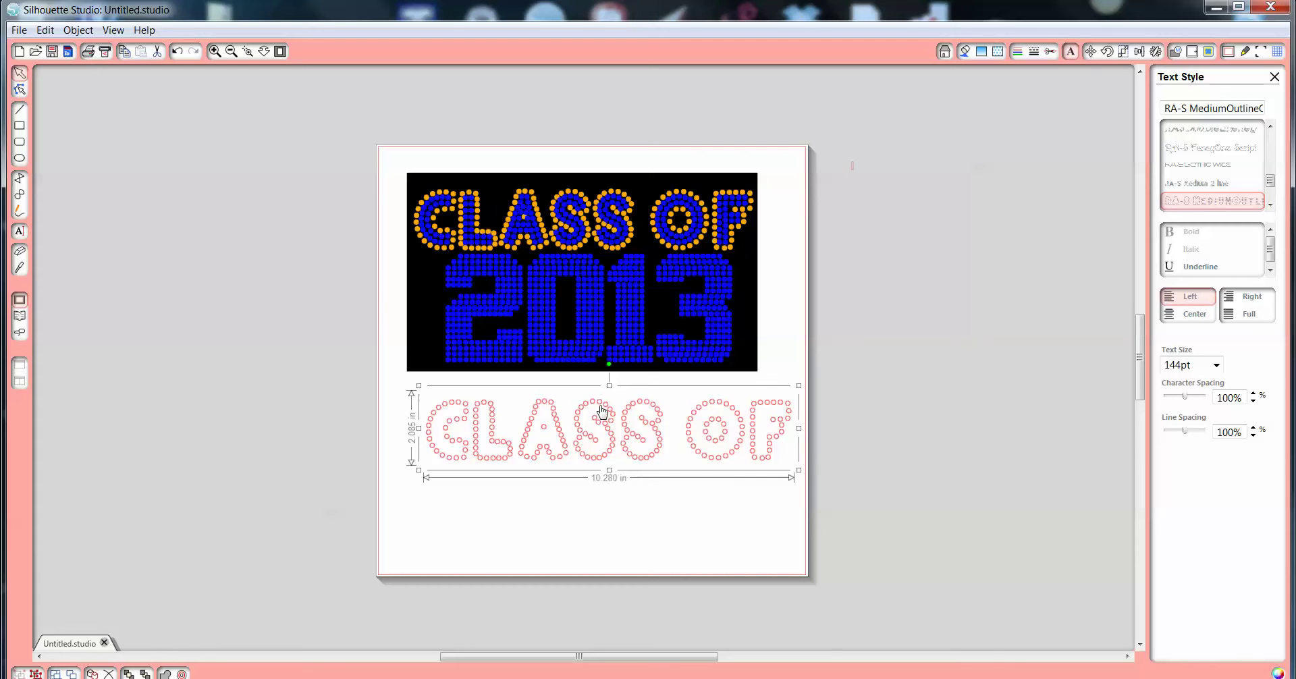
left_click_drag(605, 411, 592, 408)
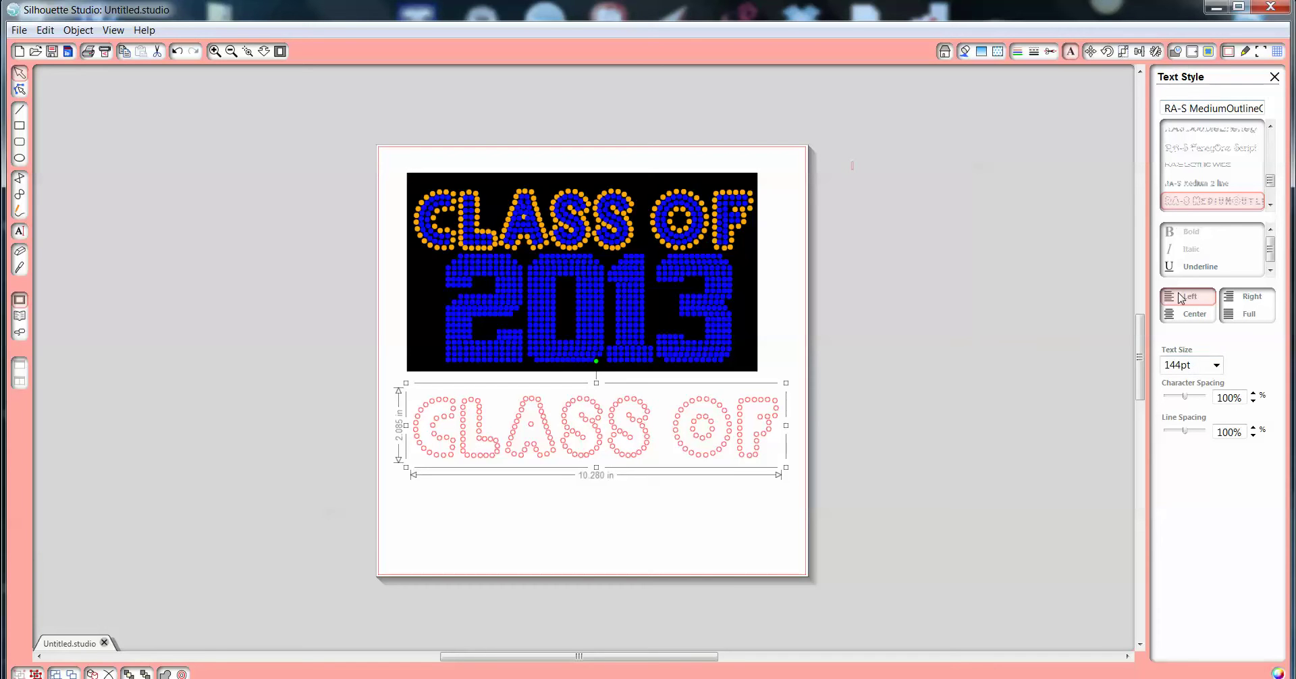
mouse_move(635, 402)
left_mouse_down()
mouse_move(613, 405)
mouse_move(629, 399)
left_mouse_up()
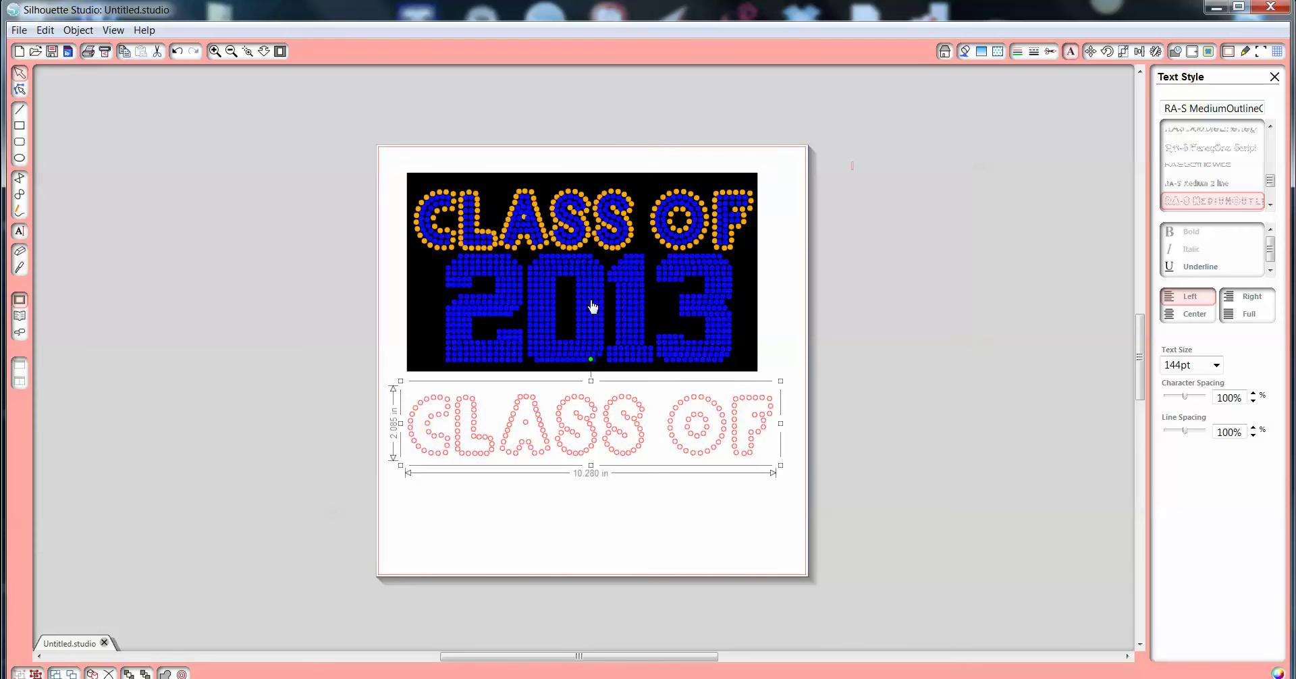
left_click_drag(610, 417, 608, 412)
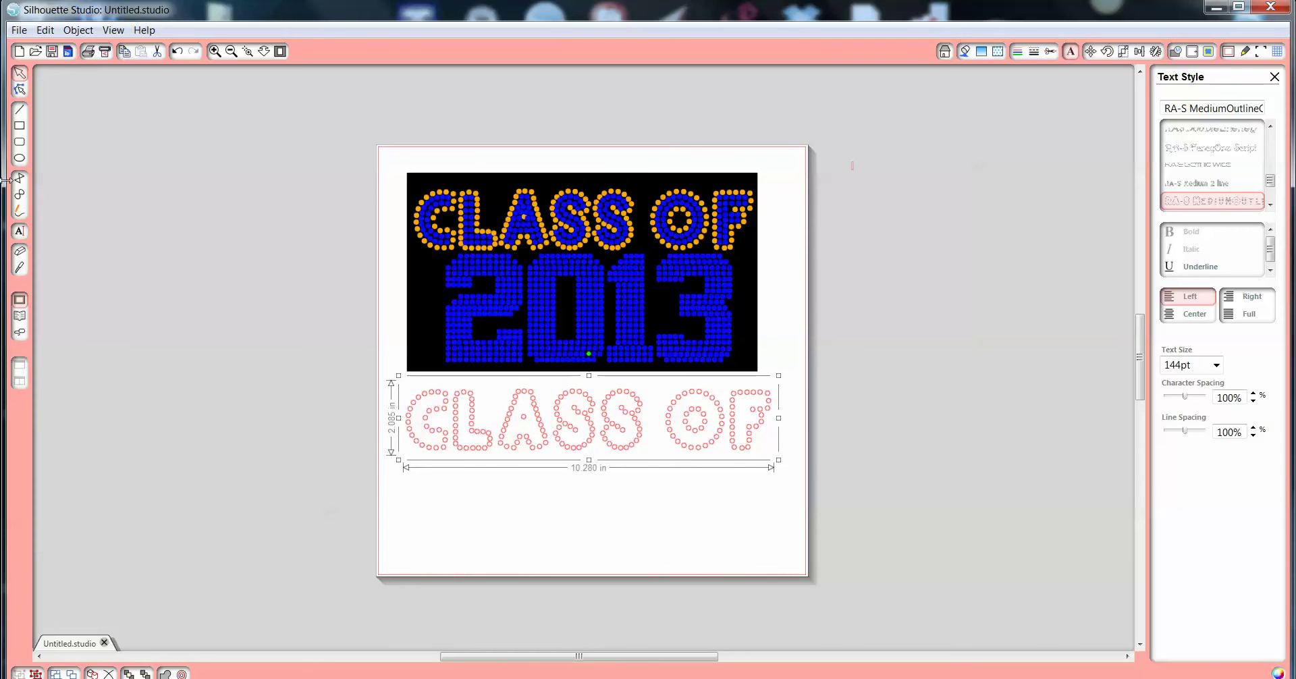
Step: Duplicate the CLASS OF text and drag the copy below the original
left_click(46, 30)
left_click(74, 172)
left_click_drag(568, 408, 578, 503)
Step: Retype the copy as lowercase 'class of' for solid dot-filled letters, then select it
double_click(775, 497)
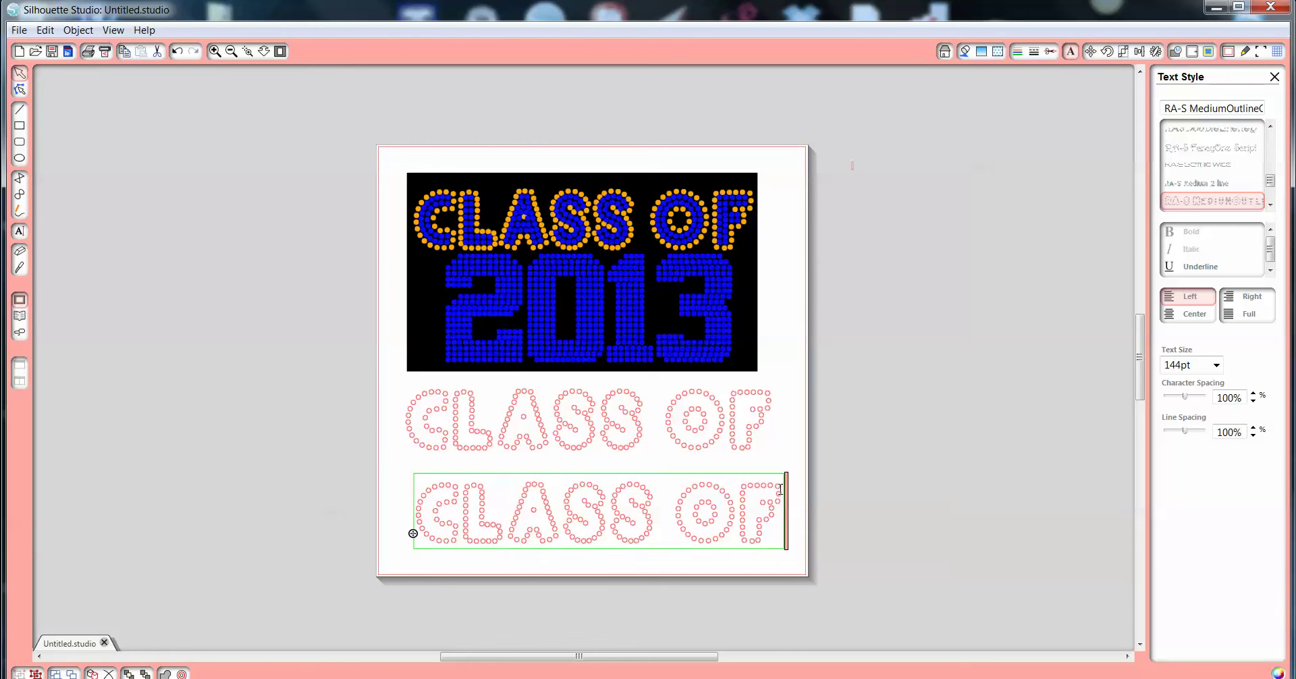
key("BackSpace")
key("BackSpace")
key("BackSpace")
key("BackSpace")
key("BackSpace")
key("BackSpace")
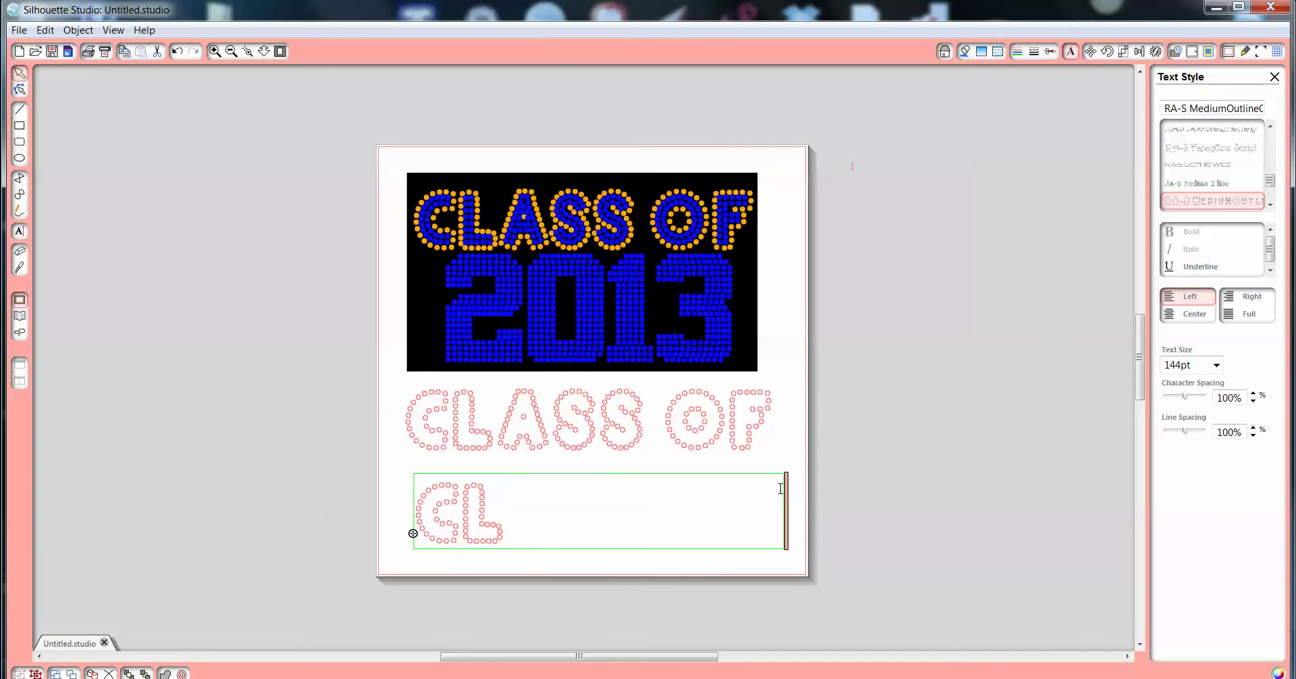
key("BackSpace")
key("BackSpace")
type("clas")
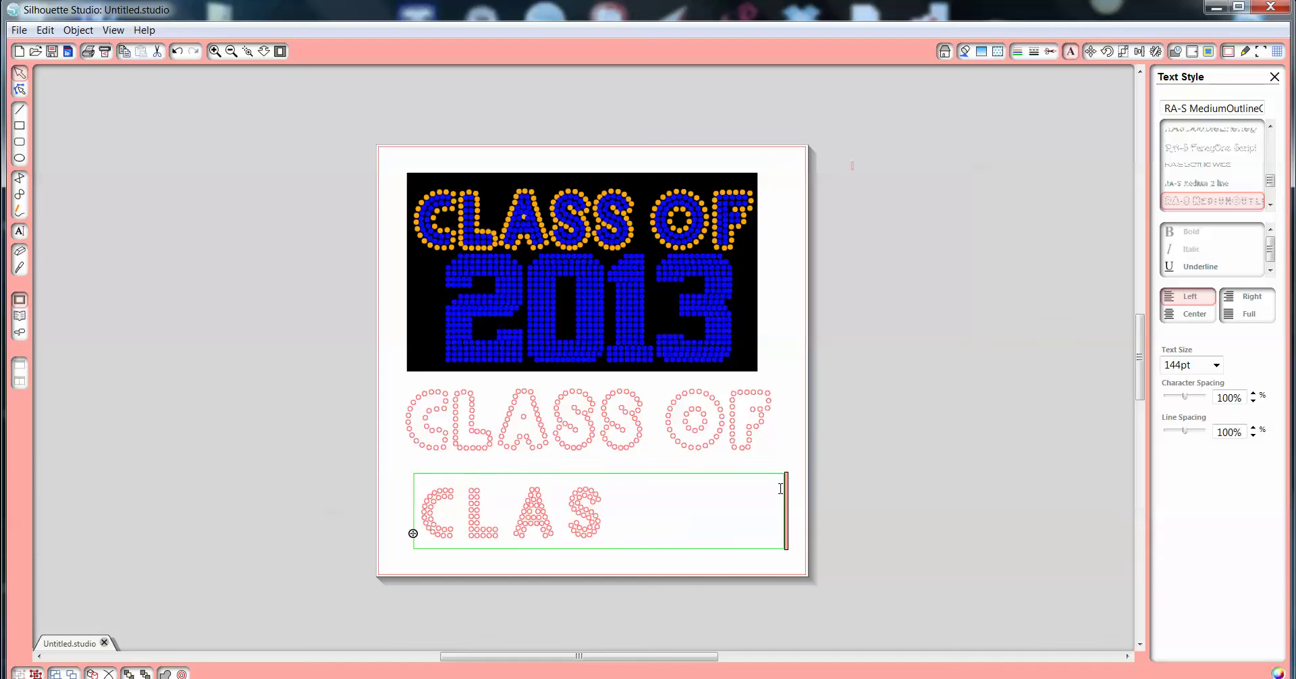
type("s of")
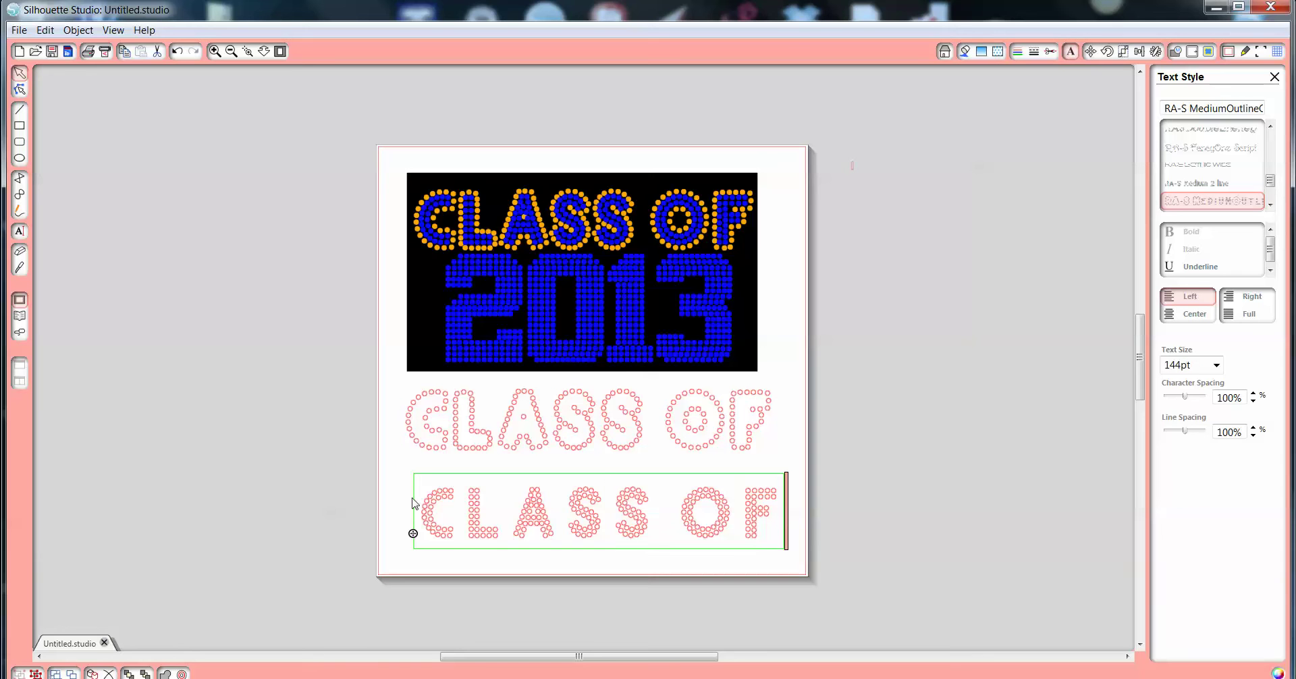
left_click_drag(422, 498, 802, 530)
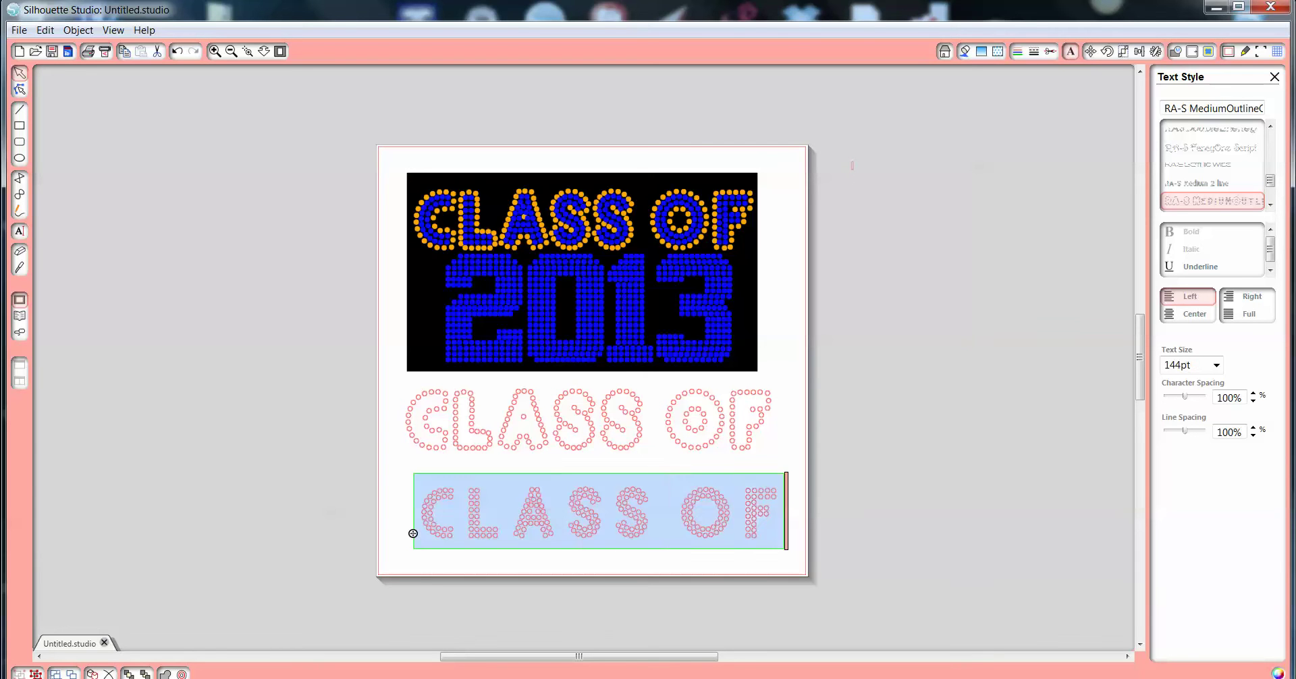
left_click(964, 53)
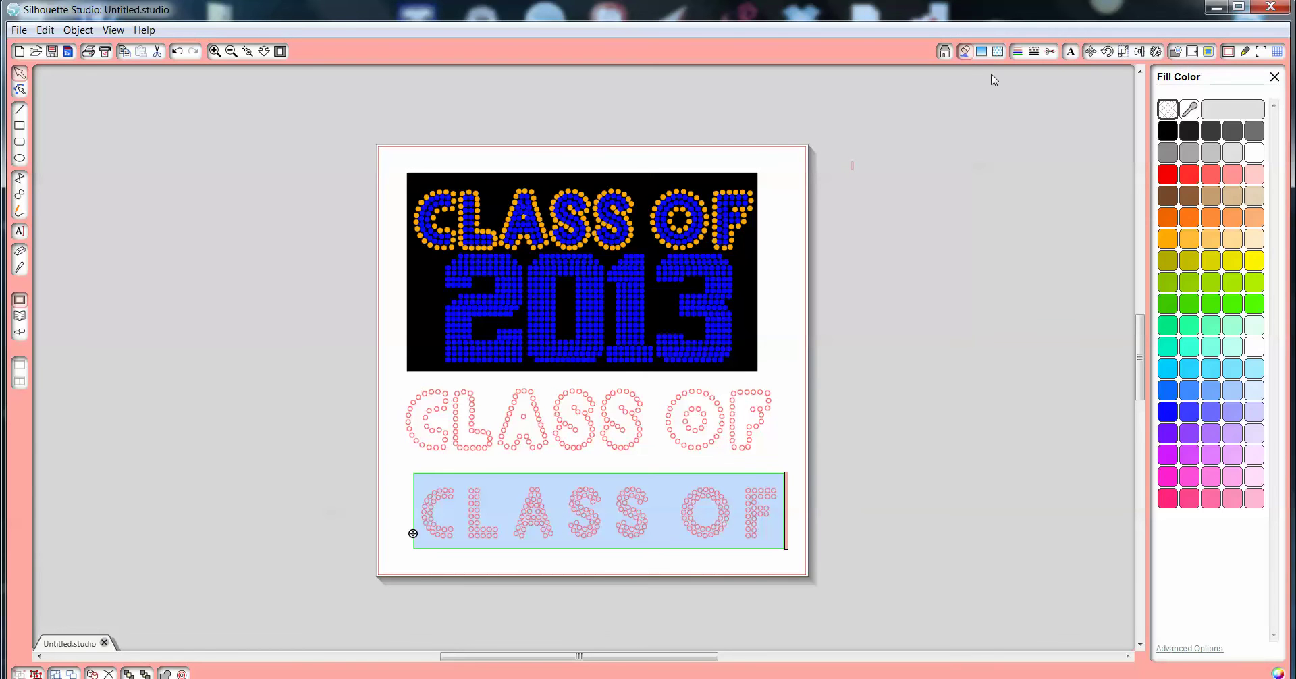
Step: Fill the dotted CLASS OF red and the outline CLASS OF green with no line colour
left_click(1168, 176)
left_click(922, 336)
left_click(739, 398)
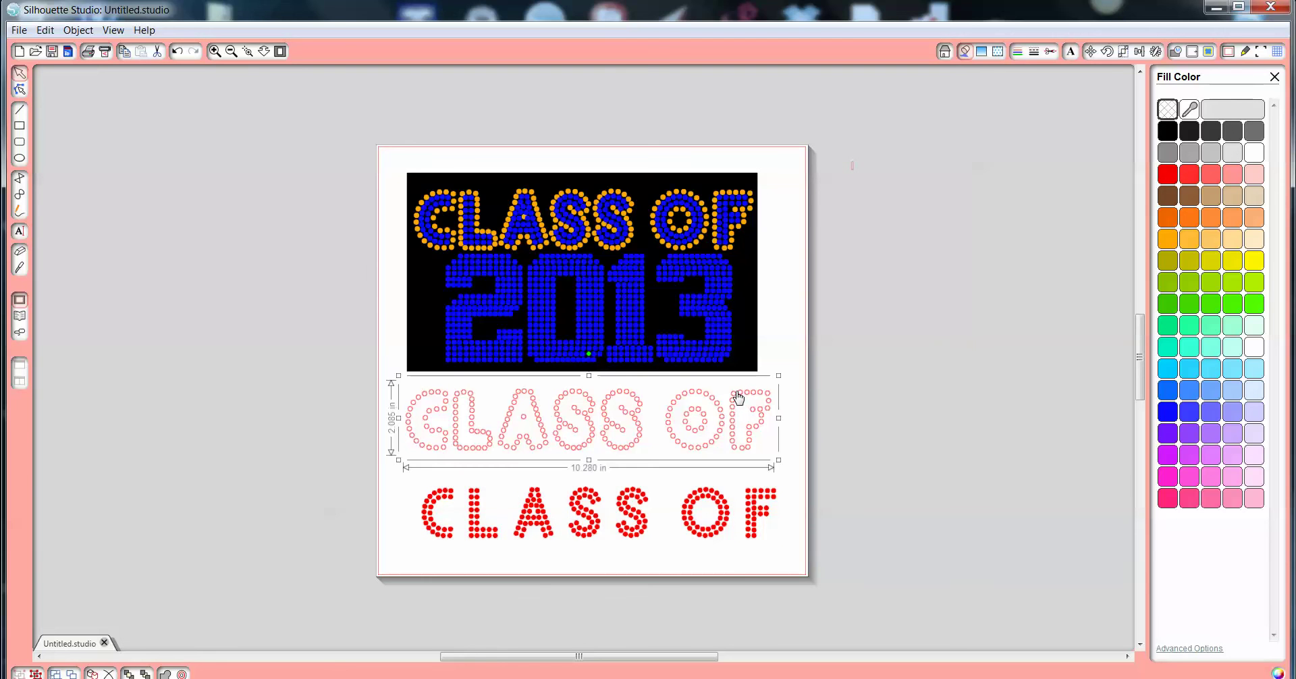
left_click(1167, 305)
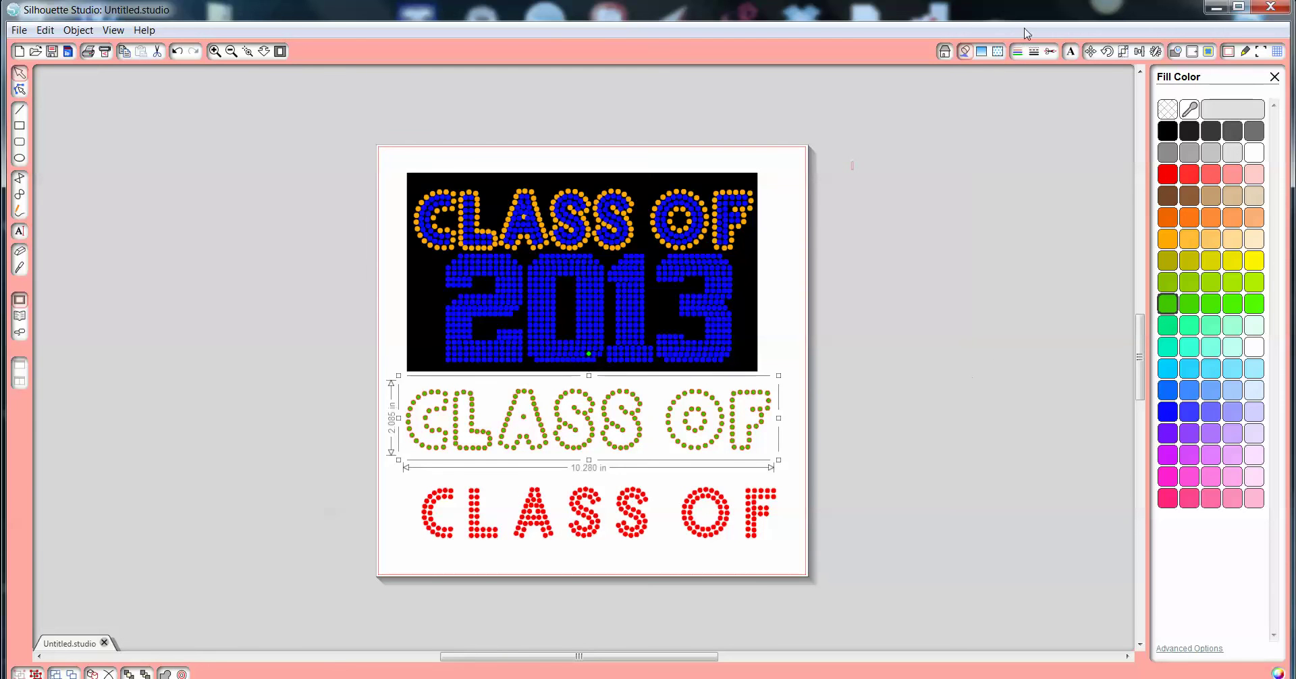
left_click(1018, 54)
left_click(1167, 111)
left_click(993, 230)
Step: Lay the red CLASS OF over the green outline version to form one two-colour line
left_click(625, 508)
left_click_drag(625, 508, 616, 414)
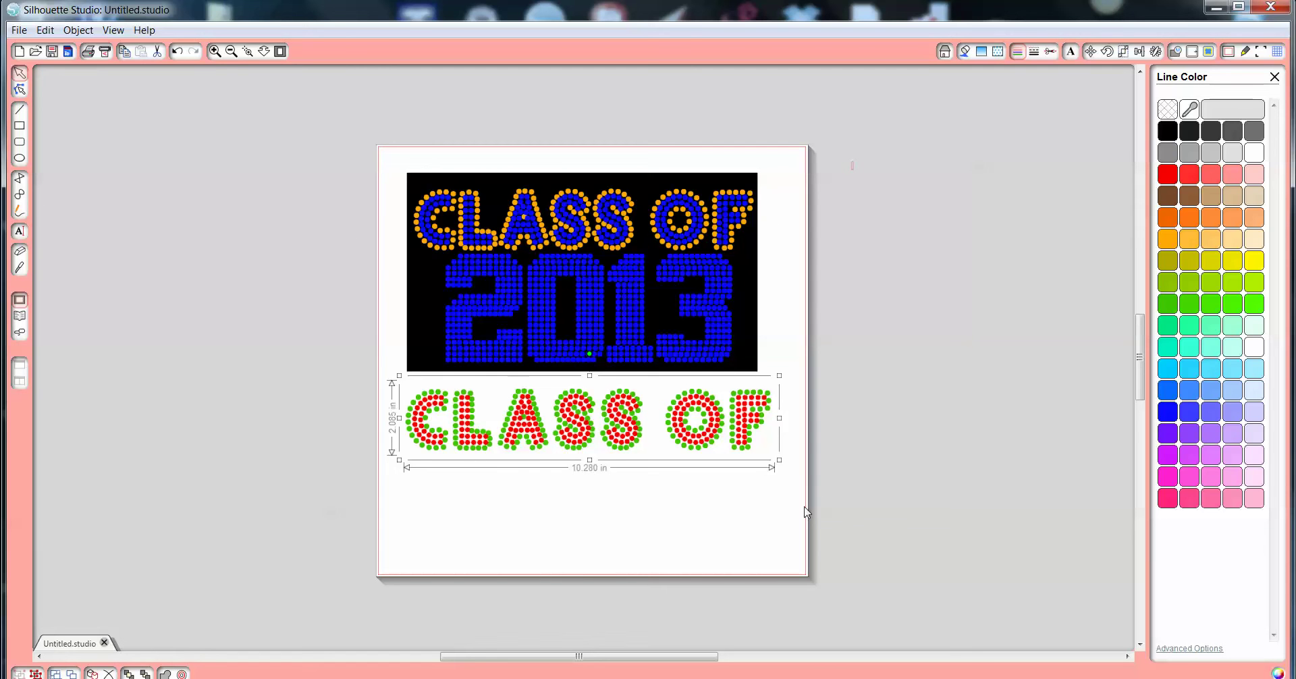
left_click(830, 442)
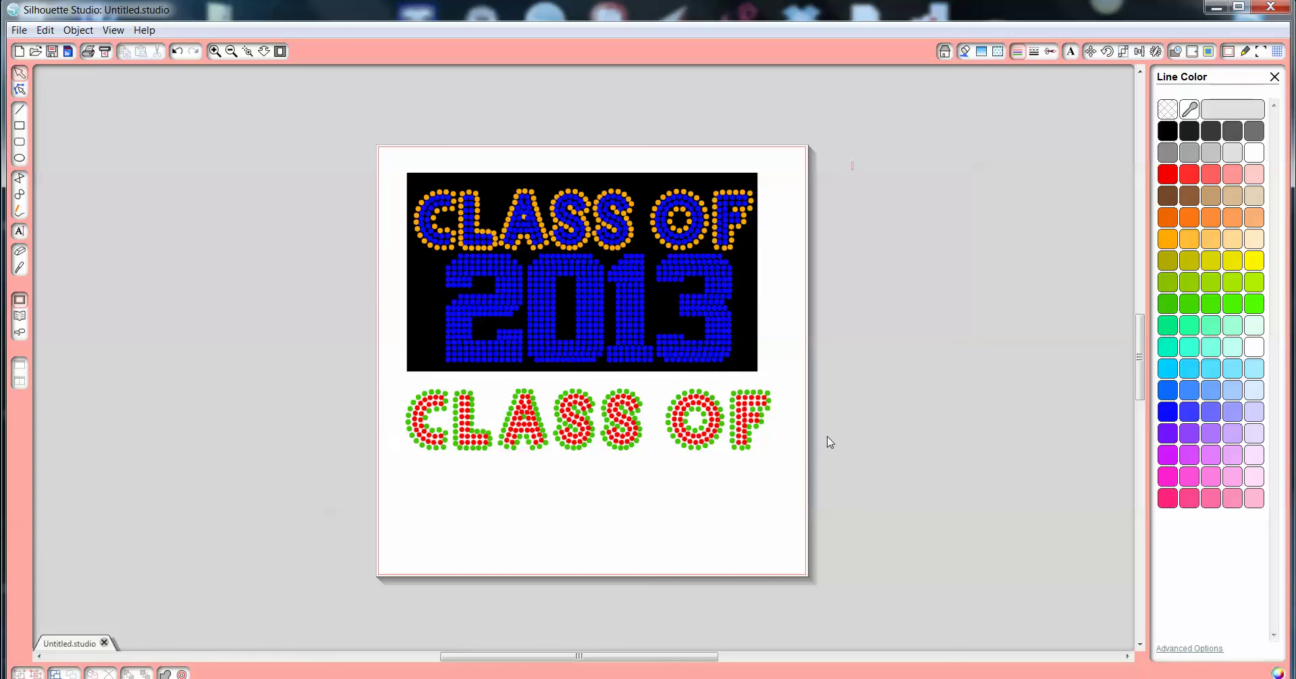
left_click(579, 428)
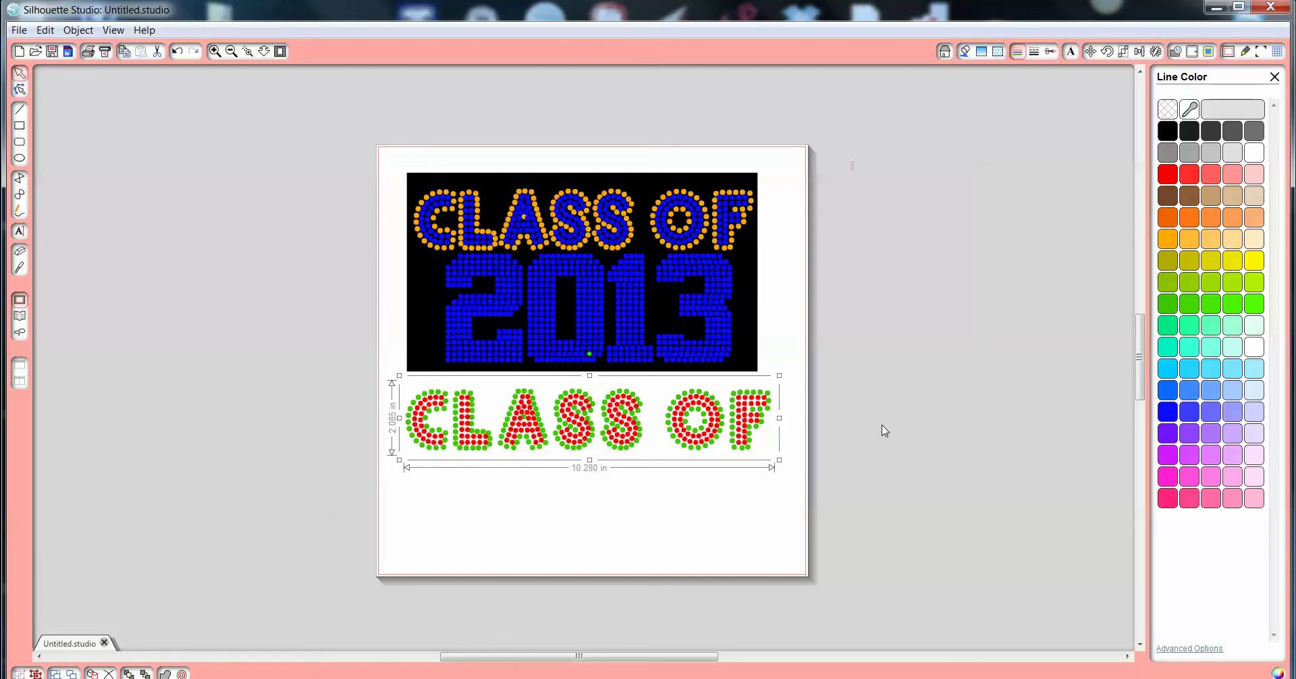
Step: Ungroup the combined CLASS OF and click individual letters to check they are separate
left_click(604, 408)
right_click(605, 406)
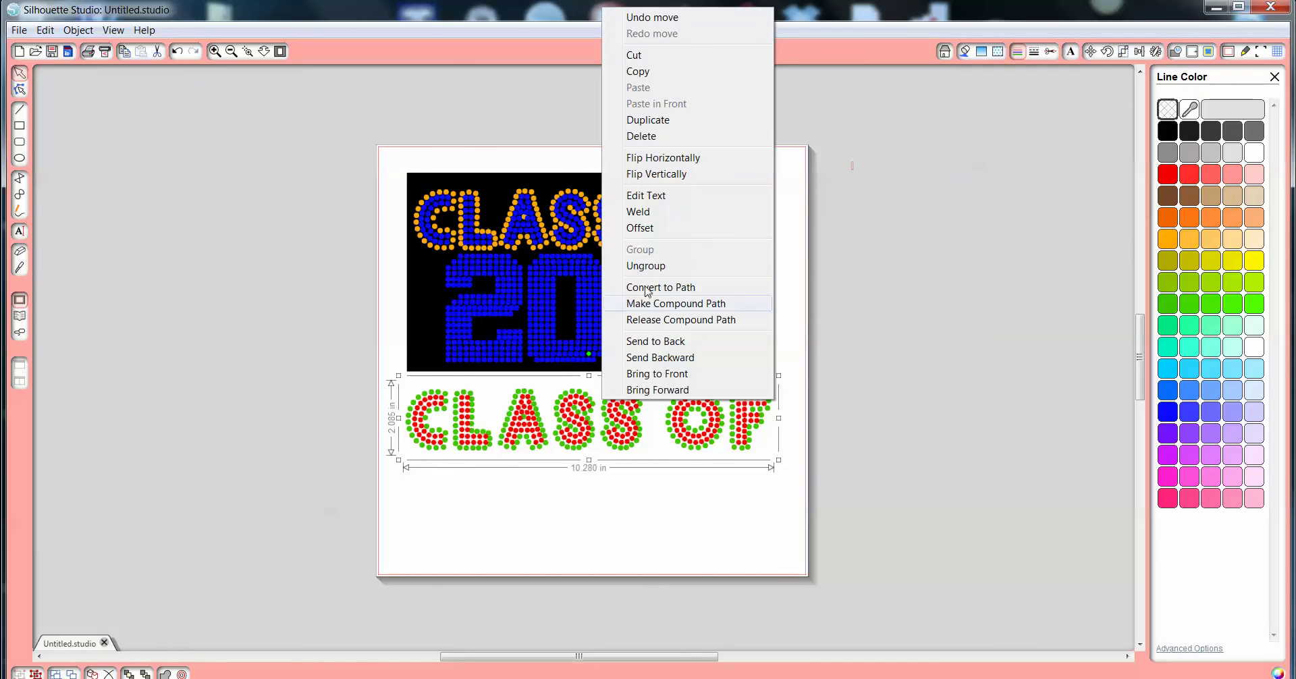
left_click(647, 267)
left_click(804, 312)
left_click(753, 415)
left_click(702, 395)
left_click(702, 394)
left_click(638, 404)
left_click(673, 454)
left_click(678, 450)
left_click(267, 262)
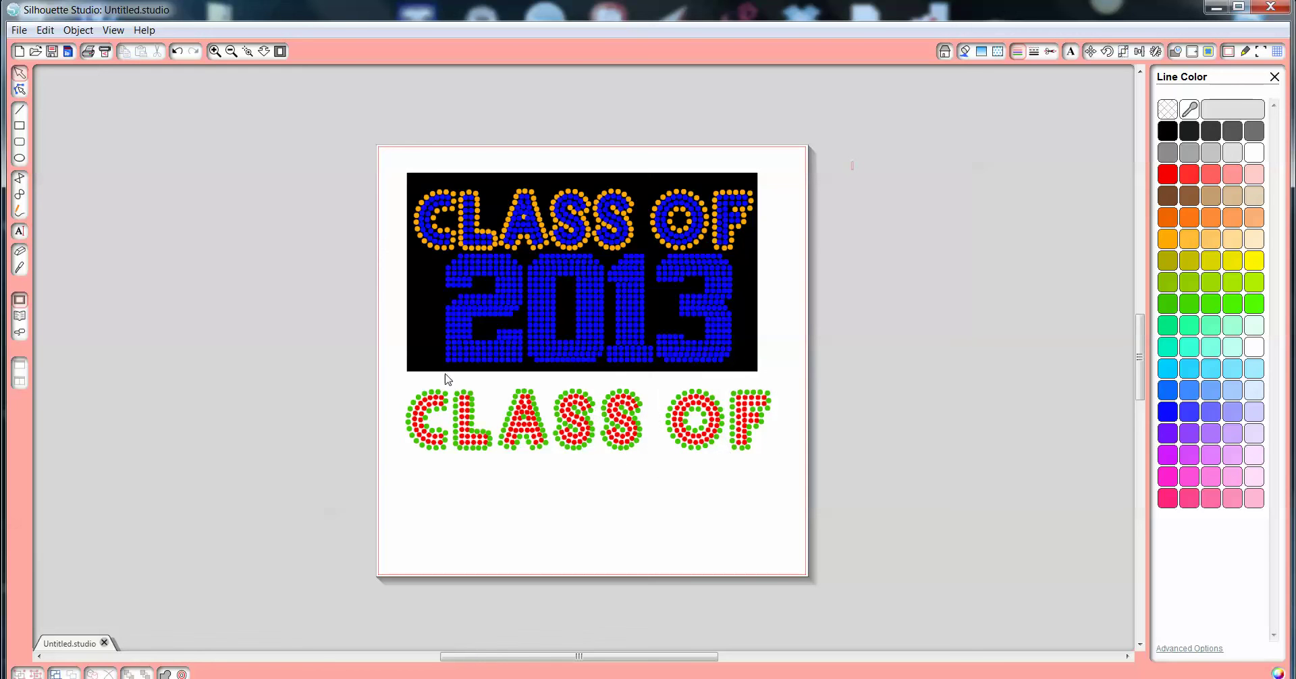
Step: Reselect the red-and-green CLASS OF row and split it into separate letters
left_click_drag(408, 410, 397, 391)
left_click(435, 397)
left_click(400, 445)
left_click(523, 425)
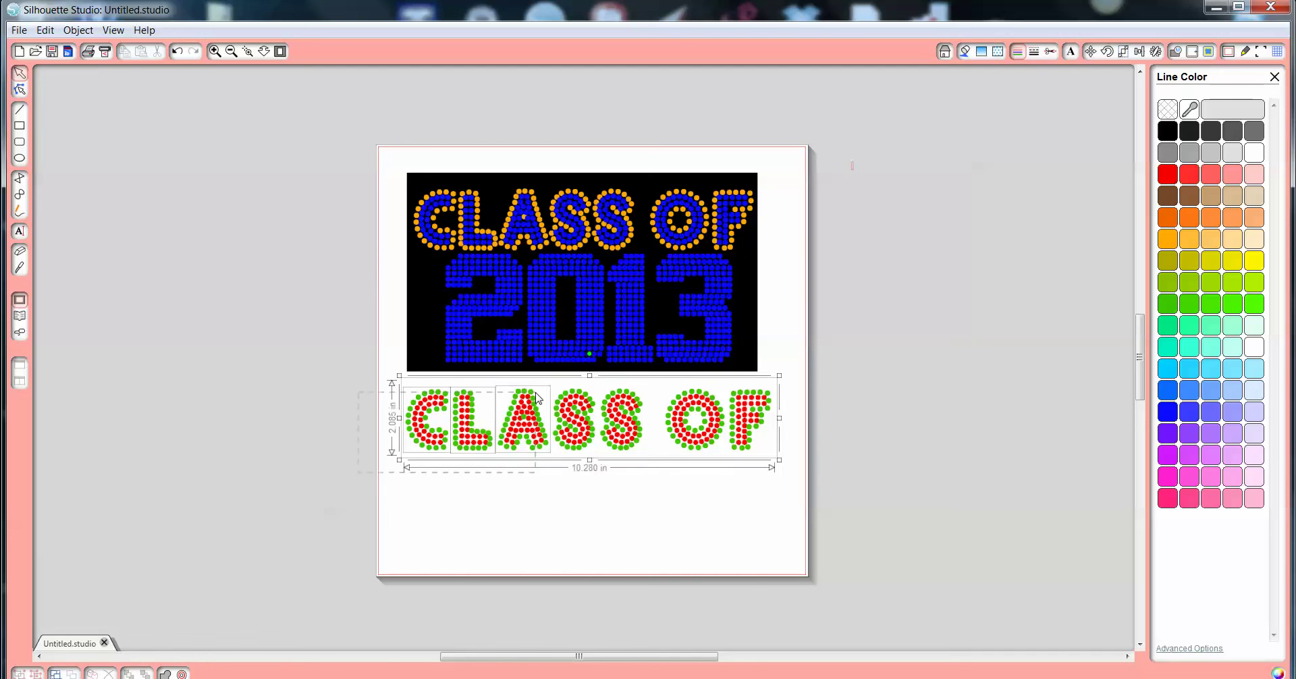
right_click(588, 385)
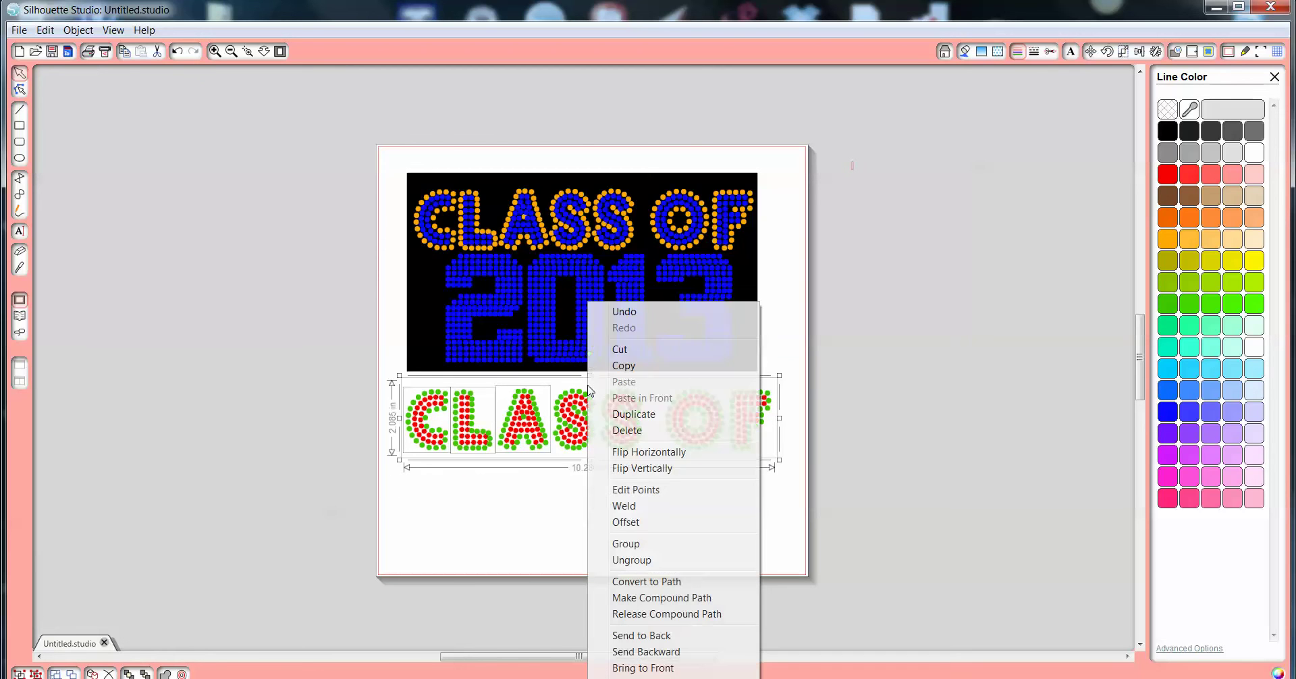
left_click(632, 561)
left_click(457, 465)
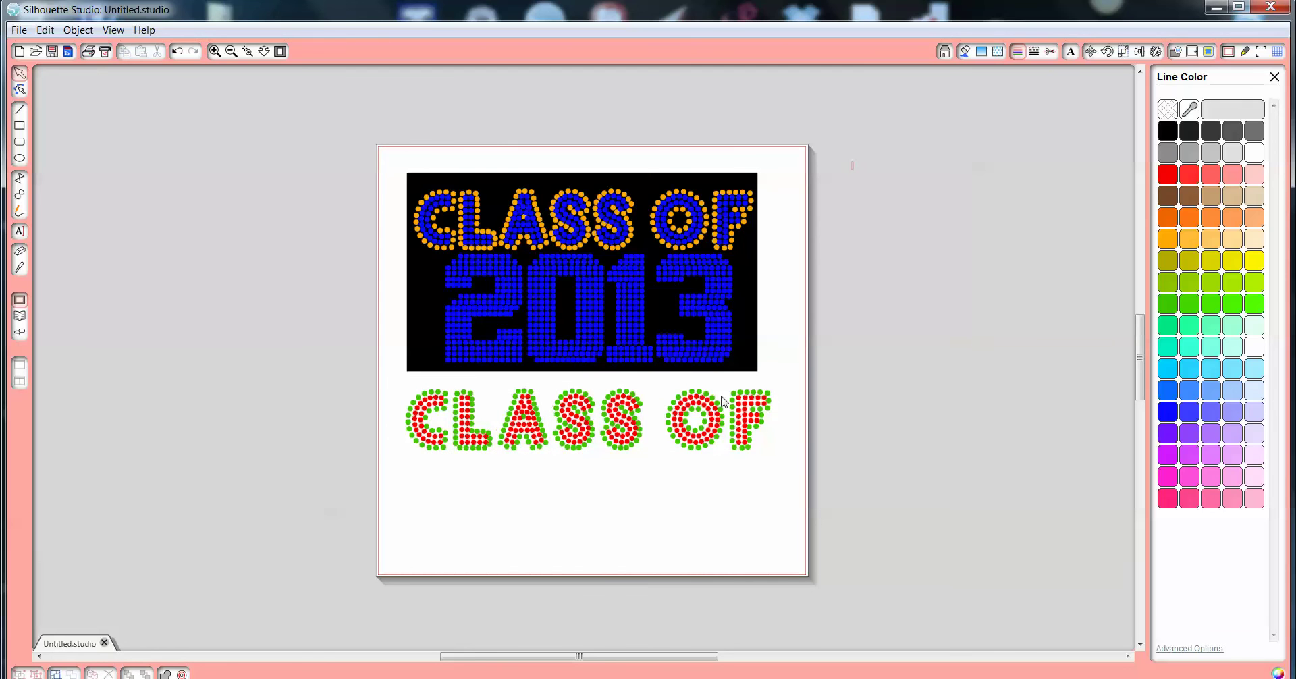
left_click_drag(792, 468, 597, 320)
left_click(908, 434)
Step: Move the reference CLASS OF 2013 image, with its small red mark, up the page
left_click_drag(332, 118, 667, 240)
left_click_drag(901, 343, 898, 350)
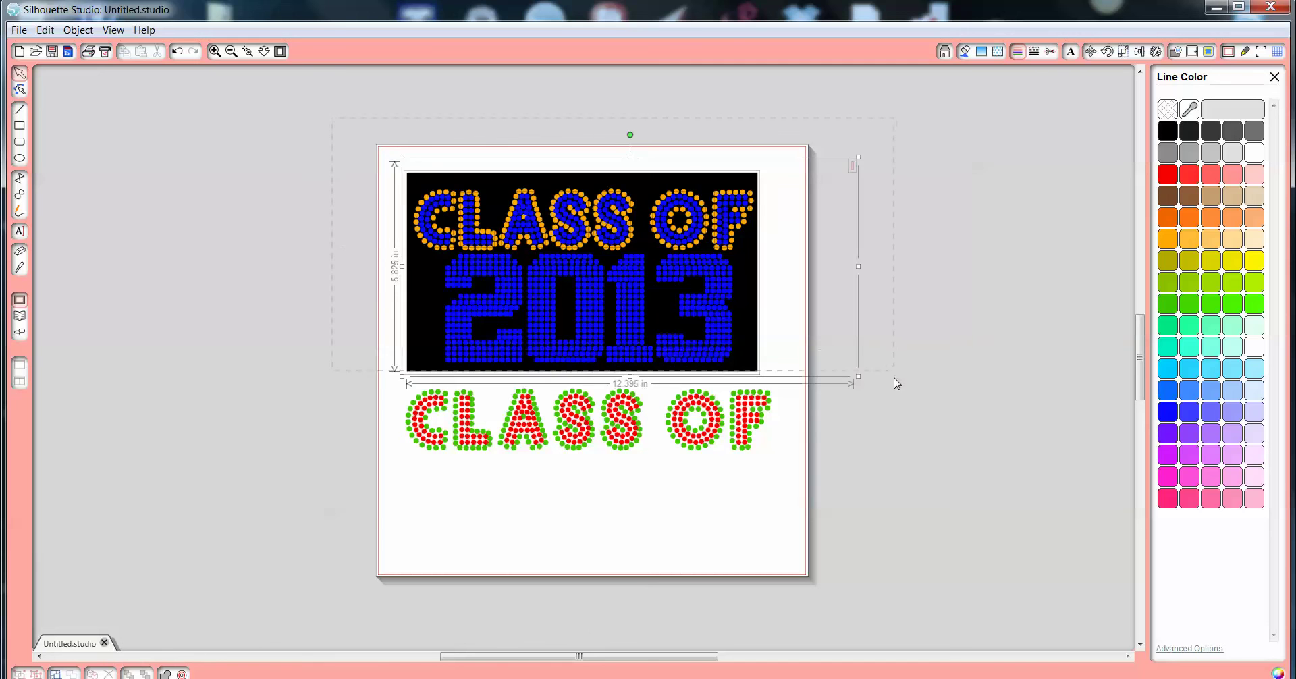
left_click_drag(686, 284, 682, 220)
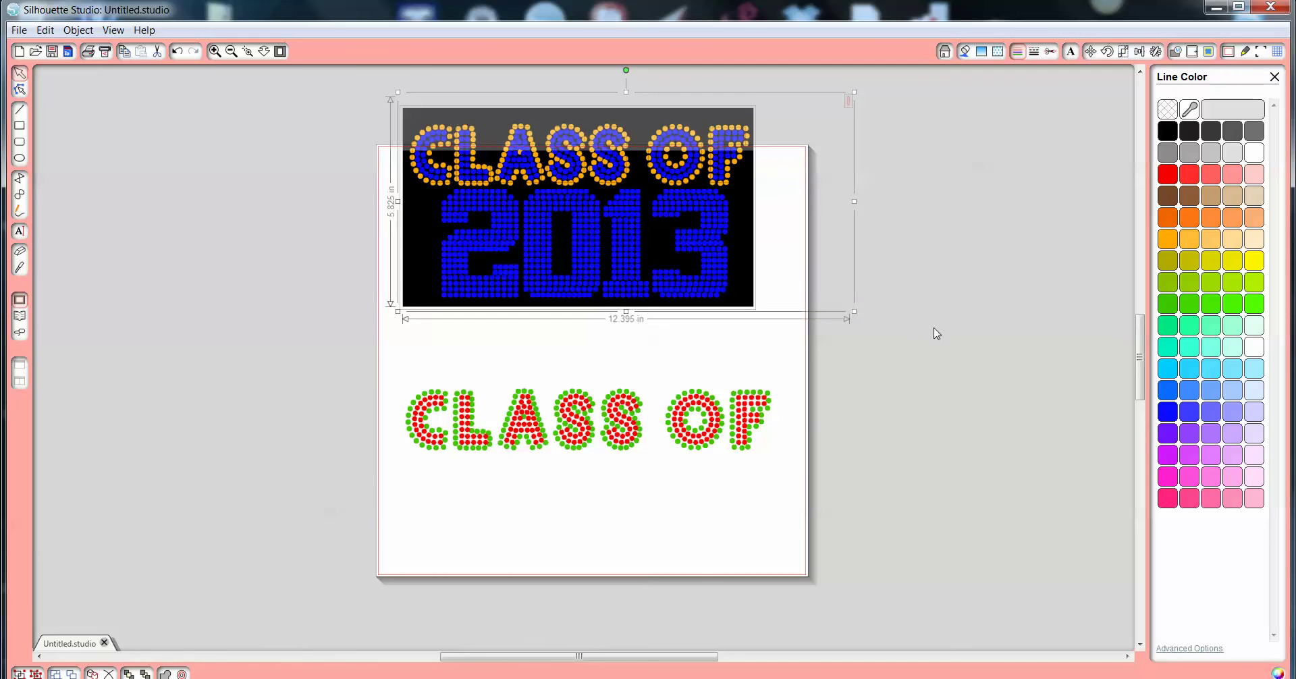
left_click(342, 352)
Step: Nudge the letters C through the second S rightward to tighten the spacing
left_click(430, 403)
left_click(479, 443, "shift")
key("Right")
key("Right")
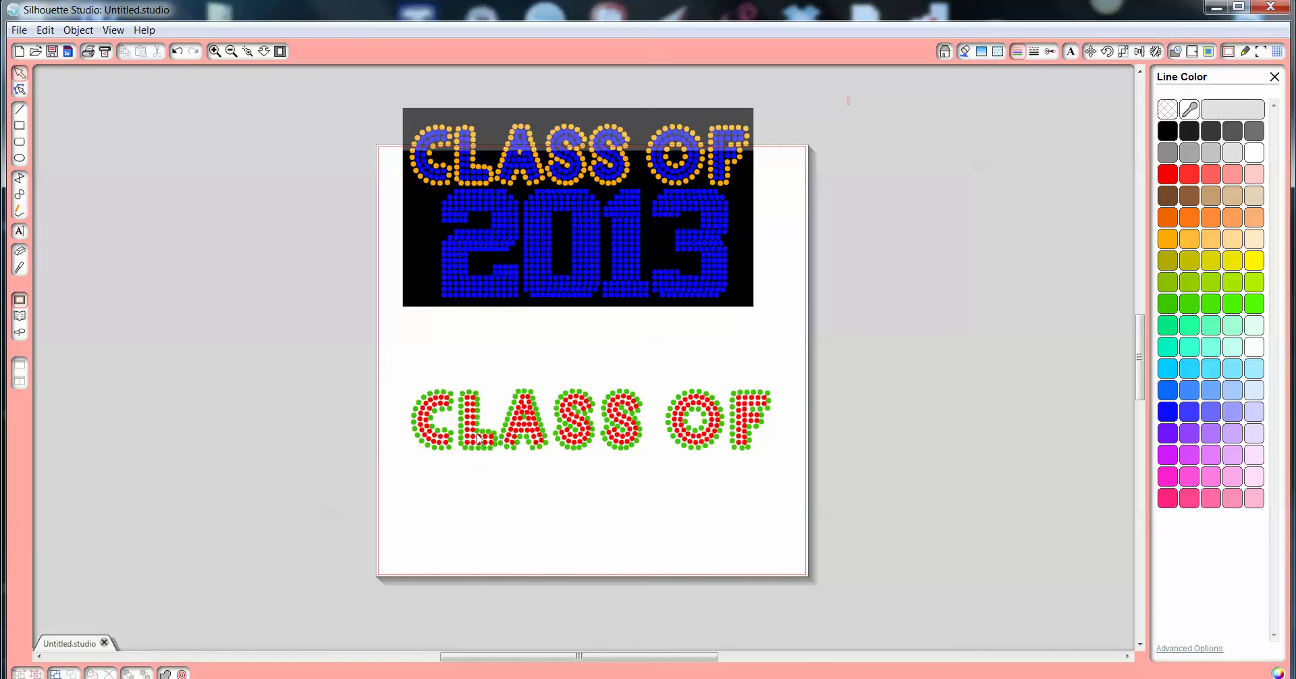
left_click_drag(392, 356, 544, 471)
key("Right")
key("Right")
left_click_drag(404, 338, 566, 478)
key("Right")
key("Right")
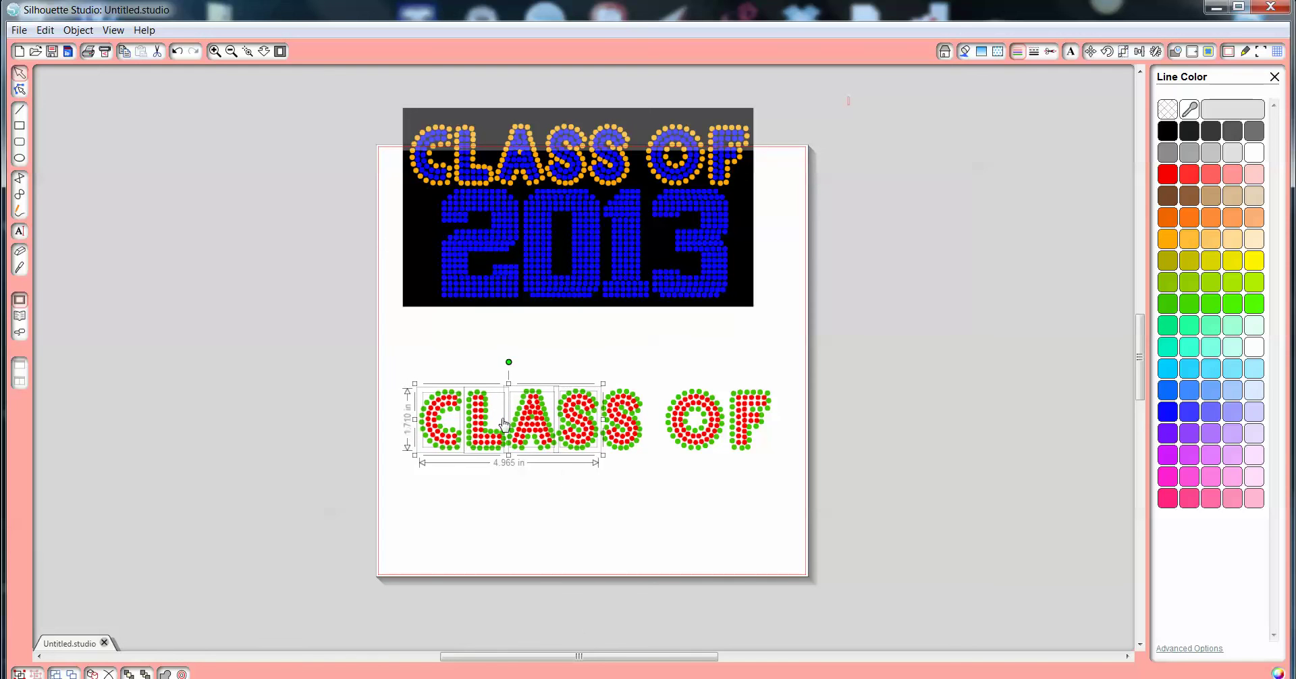
left_click_drag(412, 359, 638, 486)
key("Right")
key("Right")
key("Right")
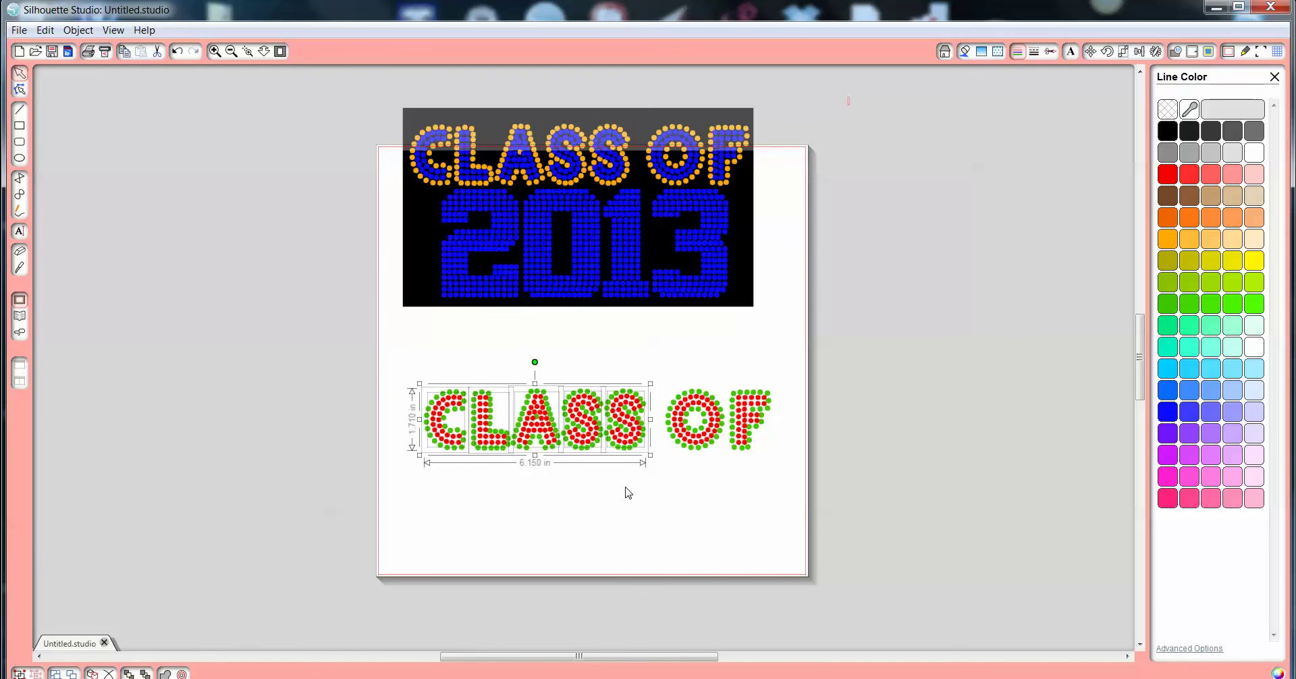
key("Right")
key("Right")
Step: Nudge the O and F into their green outlines, then select all lower CLASS OF letters
left_click_drag(866, 351, 749, 495)
key("Left")
key("Left")
key("Left")
key("Left")
key("Right")
key("Right")
left_click_drag(852, 341, 683, 501)
key("Left")
key("Left")
key("Left")
key("Left")
left_click(863, 417)
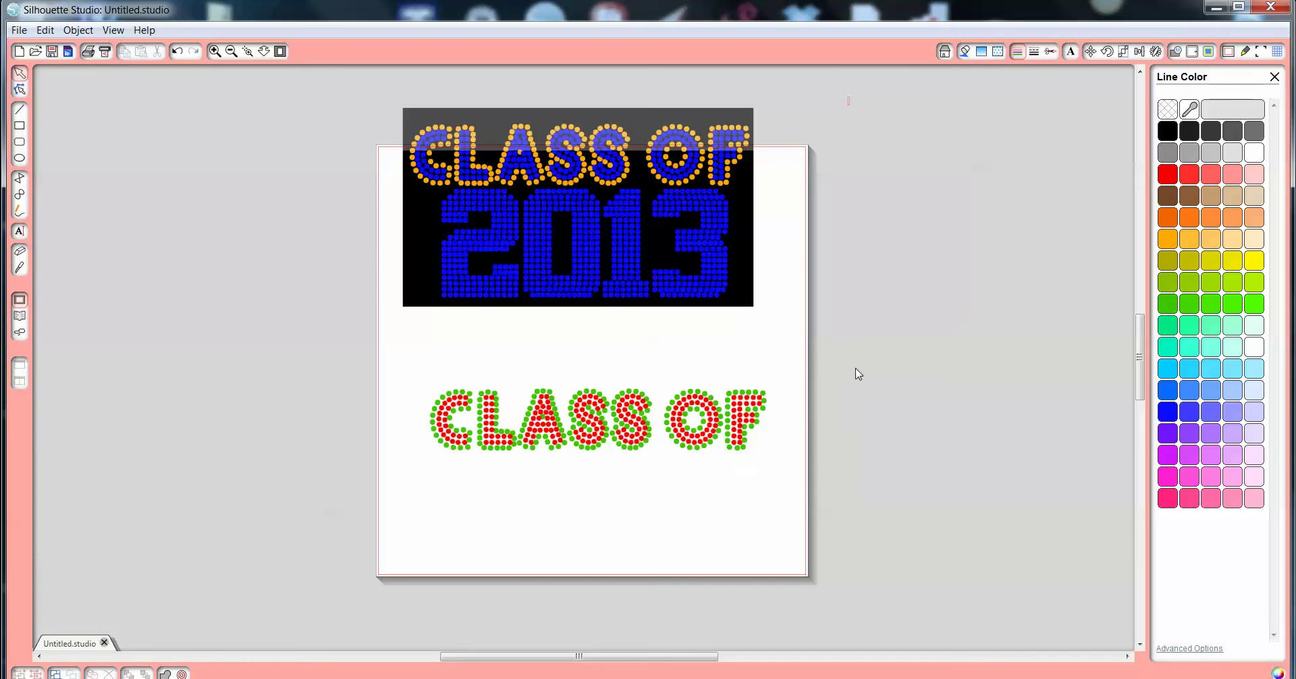
left_click_drag(855, 368, 424, 477)
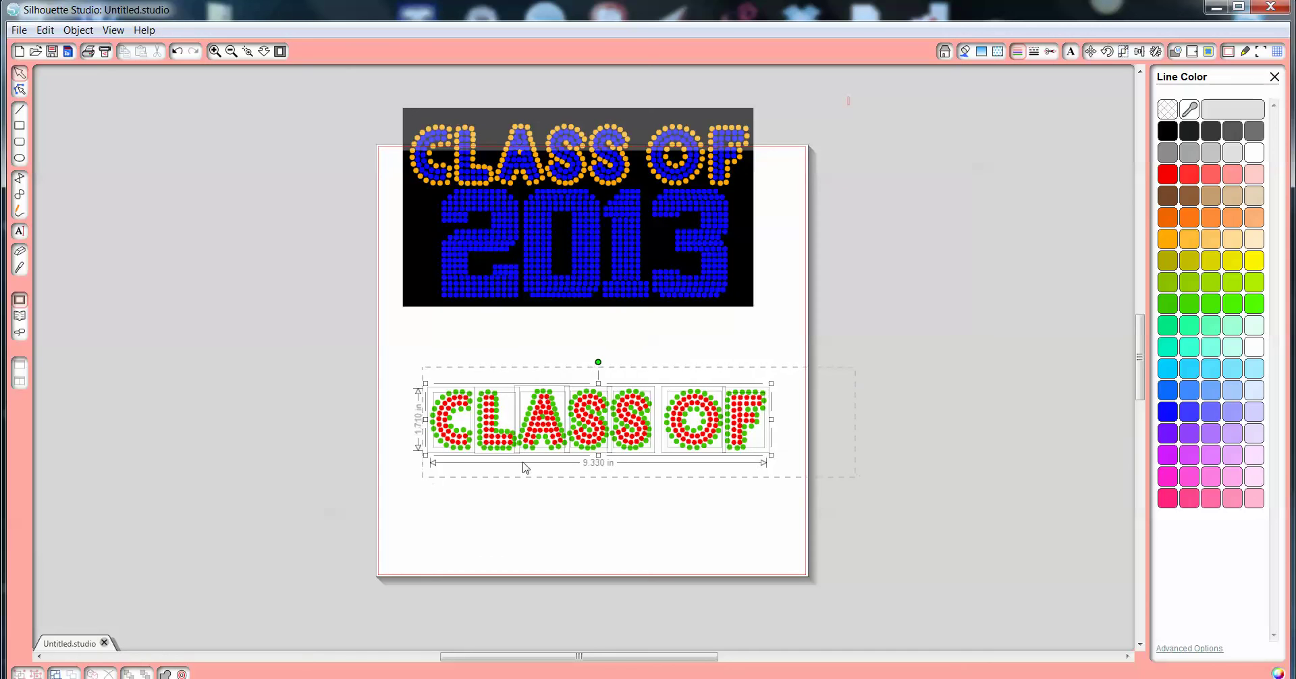
Step: Group the seven red-dot letters C-L-A-S-S-O-F into one object
left_click(844, 433)
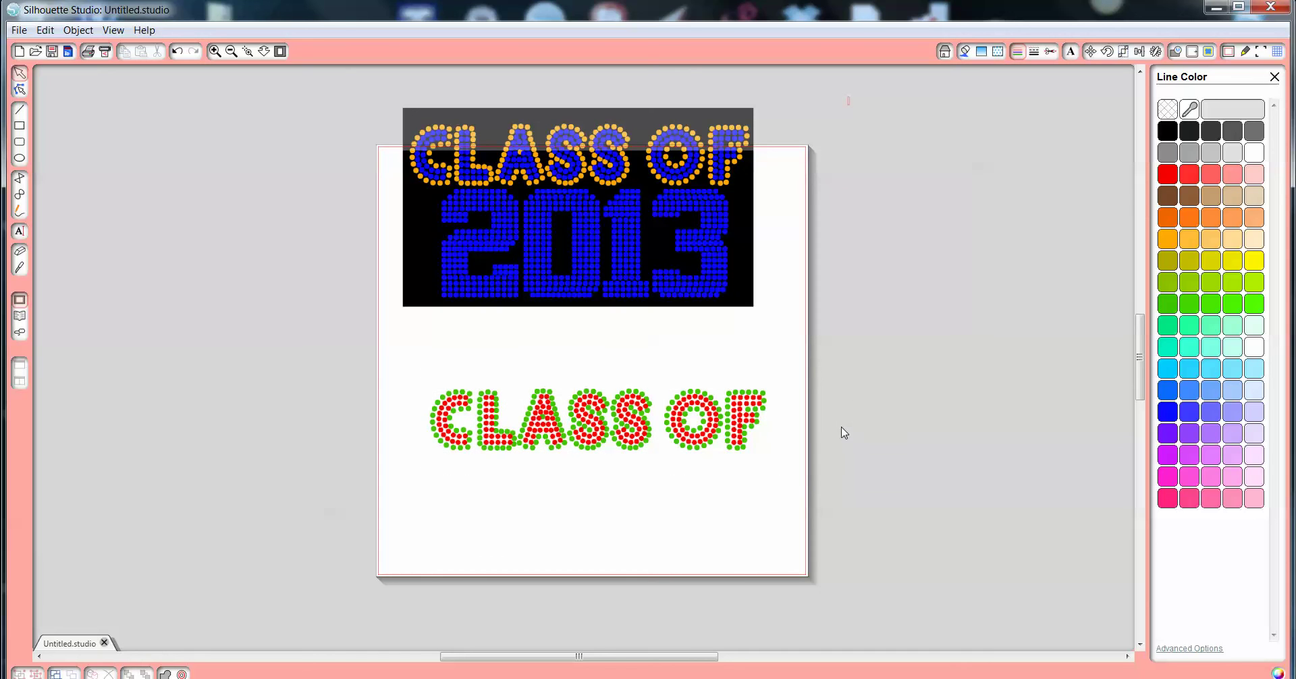
left_click(453, 404)
left_click(492, 420, "shift")
left_click(546, 411, "shift")
left_click(582, 410, "shift")
left_click(633, 407, "shift")
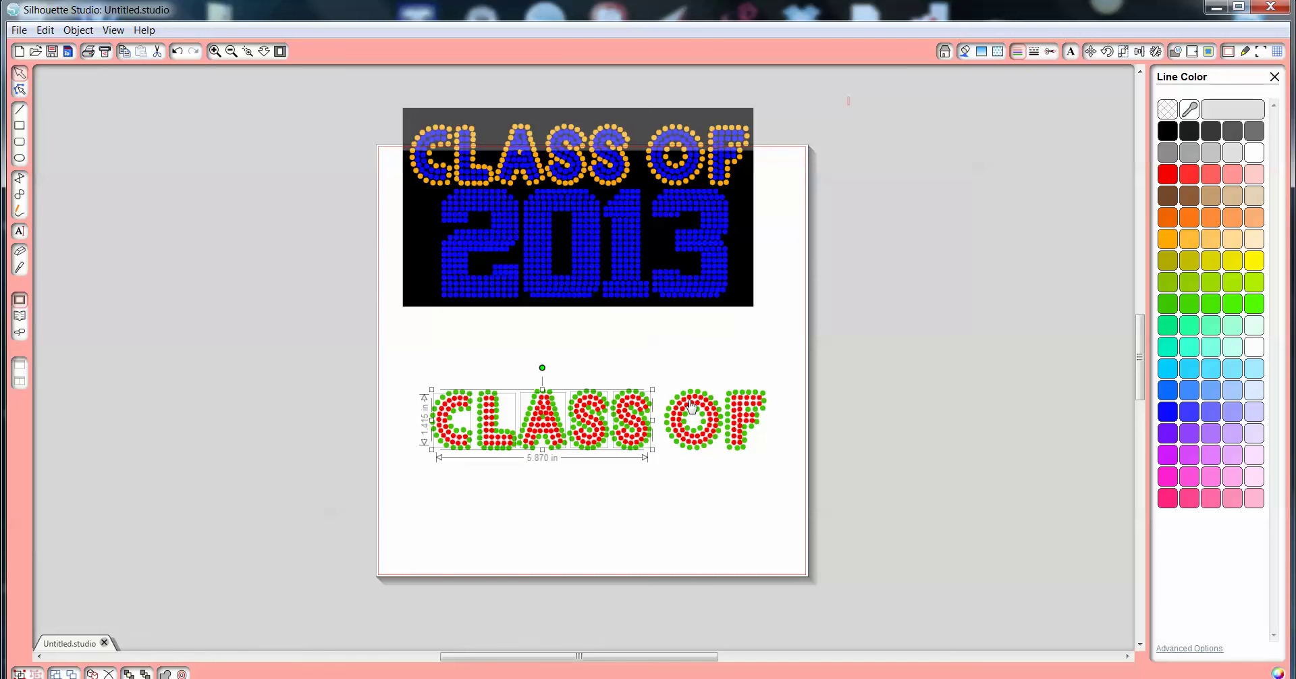
left_click(686, 407, "shift")
left_click(748, 405, "shift")
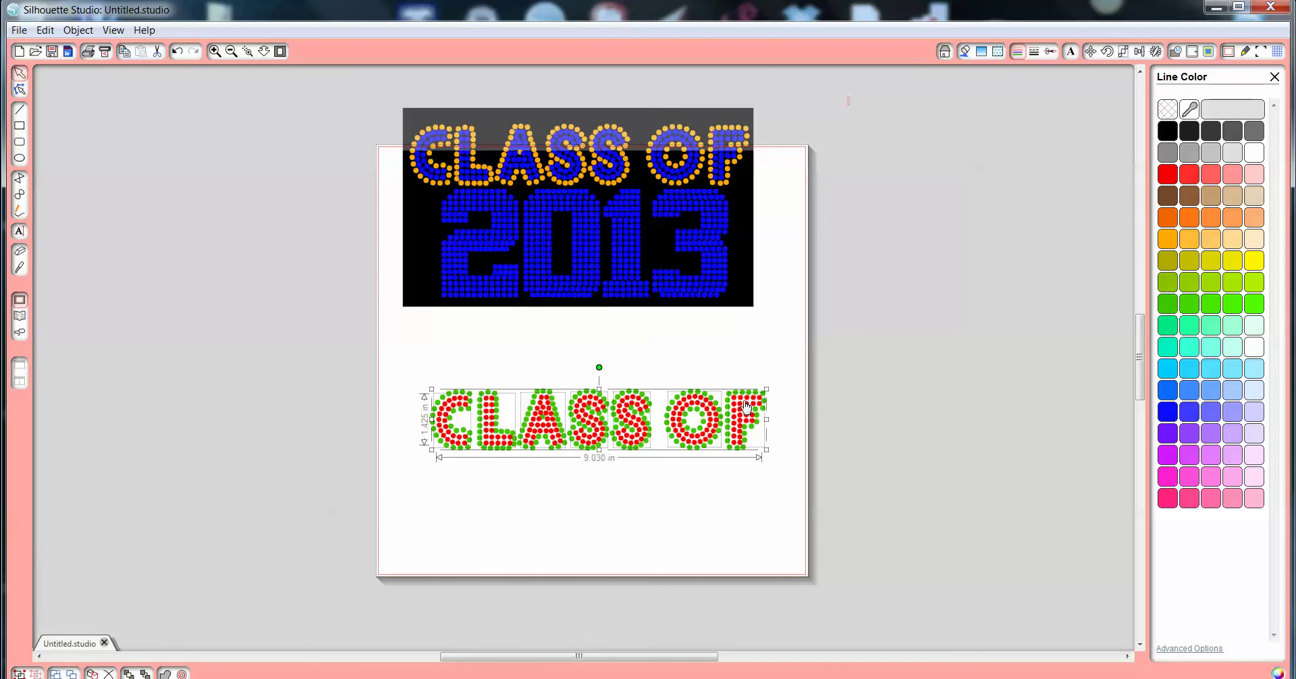
right_click(746, 405)
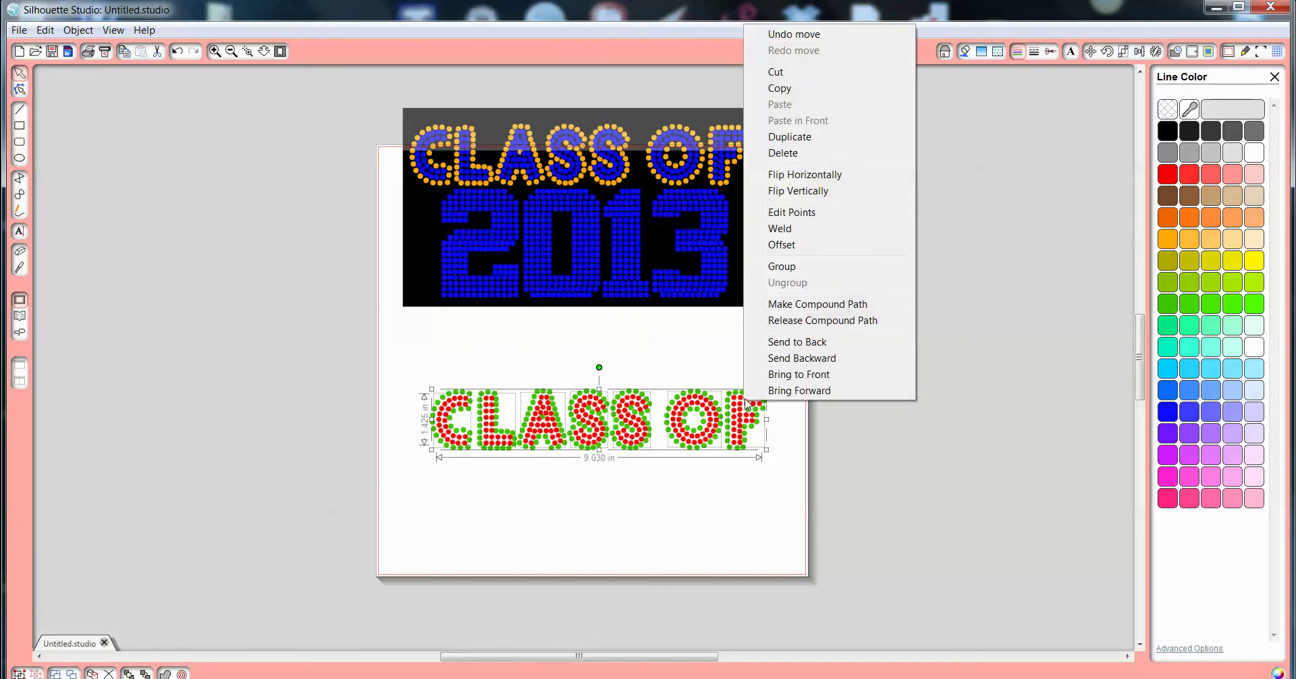
left_click(784, 267)
left_click(781, 405)
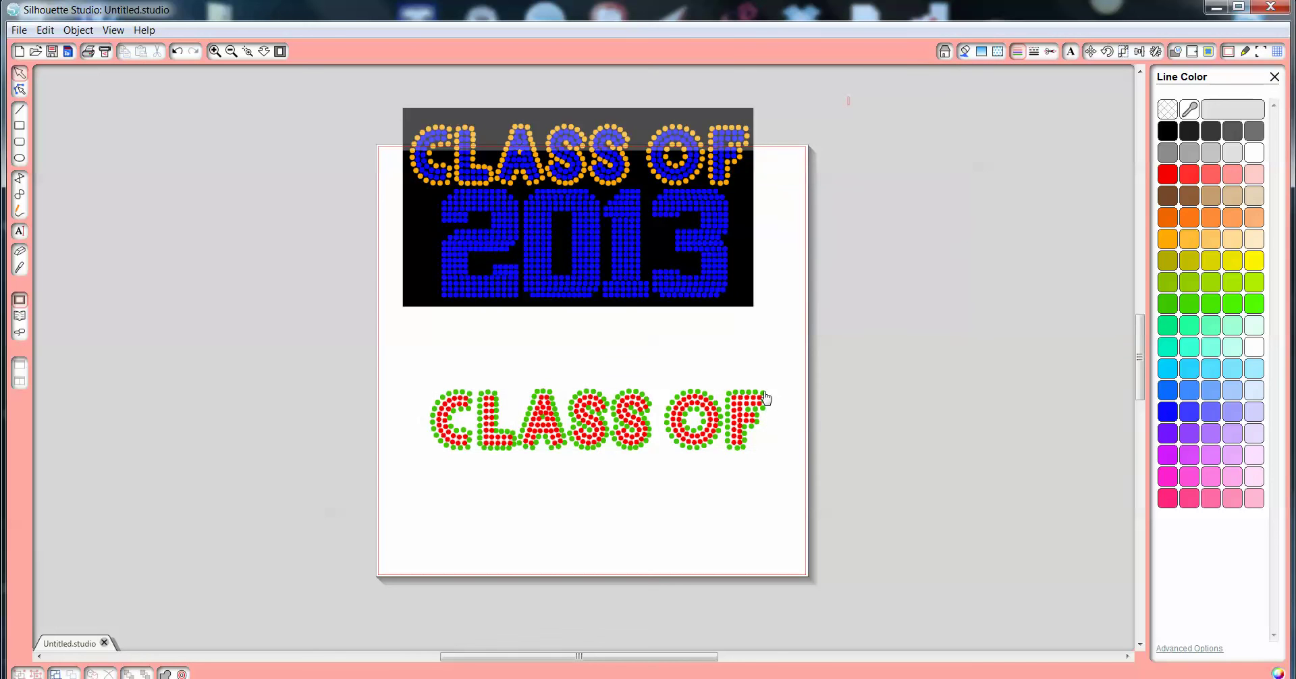
Step: Group the seven green outline letters and pull the outline group down to check alignment
left_click(753, 405)
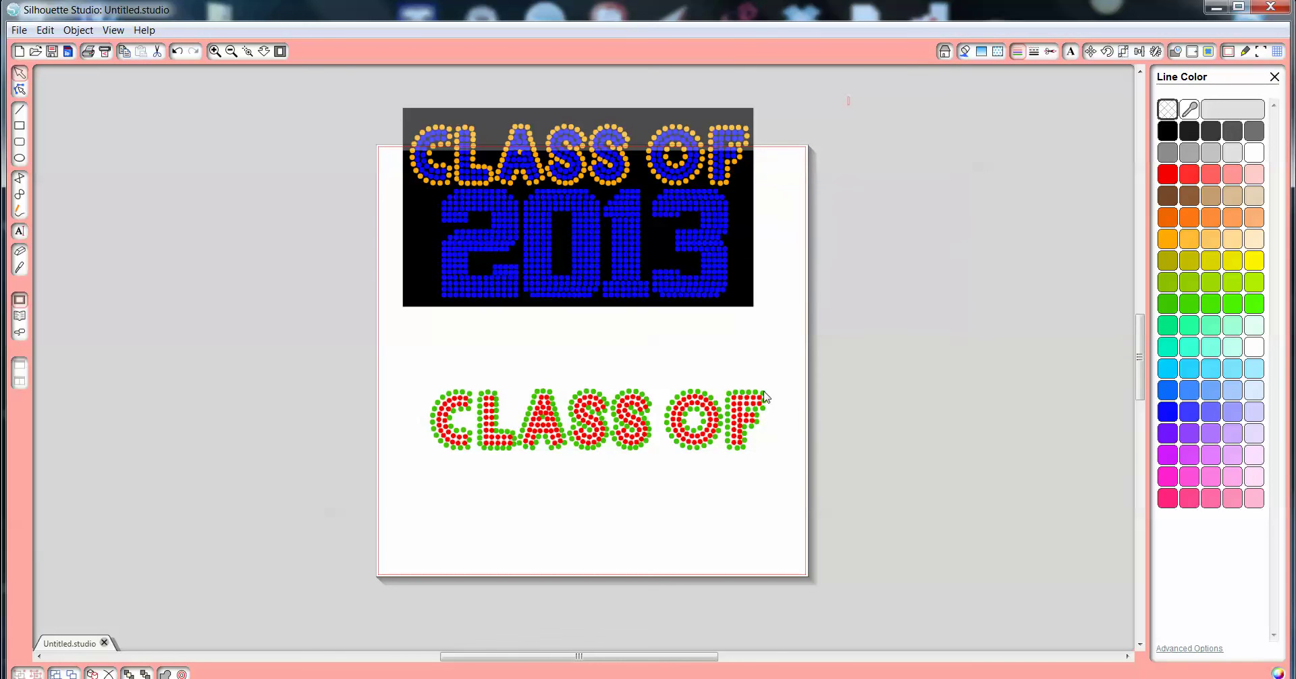
left_click(699, 395, "shift")
left_click(636, 395, "shift")
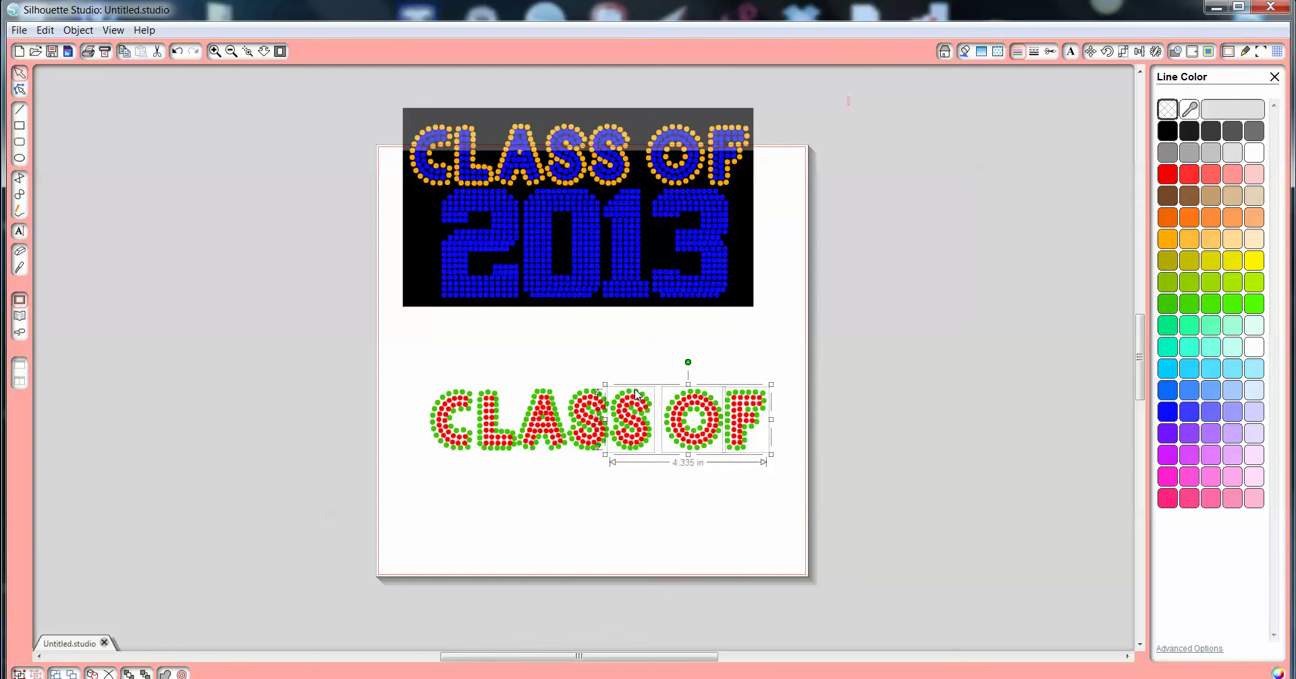
left_click(592, 393, "shift")
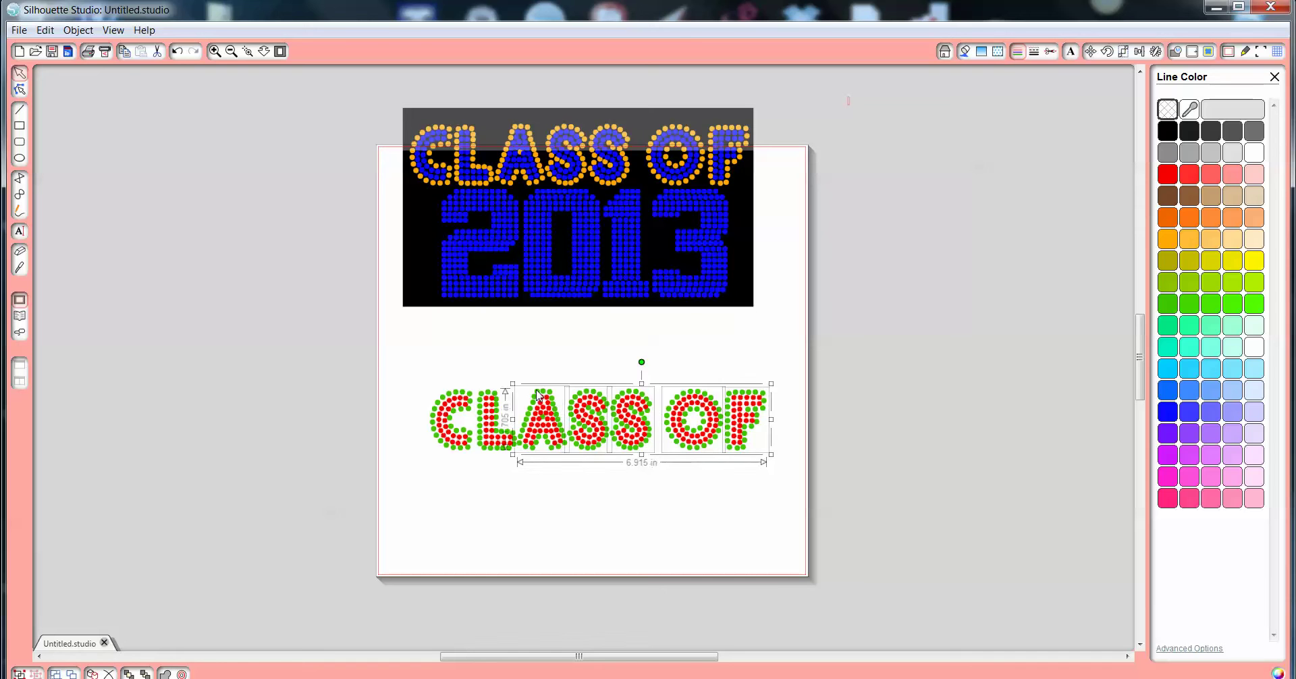
left_click(495, 395, "shift")
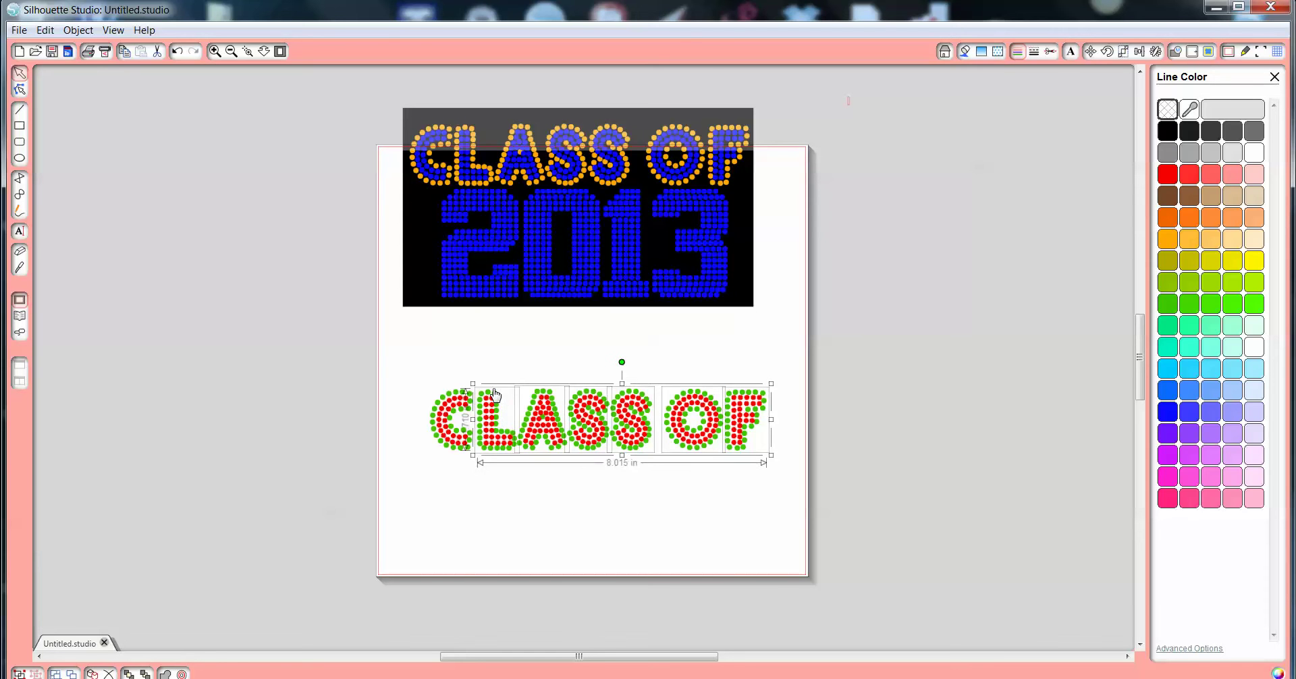
left_click(451, 396, "shift")
right_click(542, 399)
left_click(578, 258)
left_click(874, 323)
left_click(704, 394)
mouse_move(704, 394)
left_mouse_down()
mouse_move(697, 477)
mouse_move(705, 399)
left_mouse_up()
Step: Move the finished red-and-green CLASS OF off the page to the right
left_click(410, 486)
left_click_drag(983, 352, 380, 488)
left_click_drag(658, 399, 196, 214)
left_click_drag(612, 410, 615, 413)
left_click(503, 480)
left_click(604, 449)
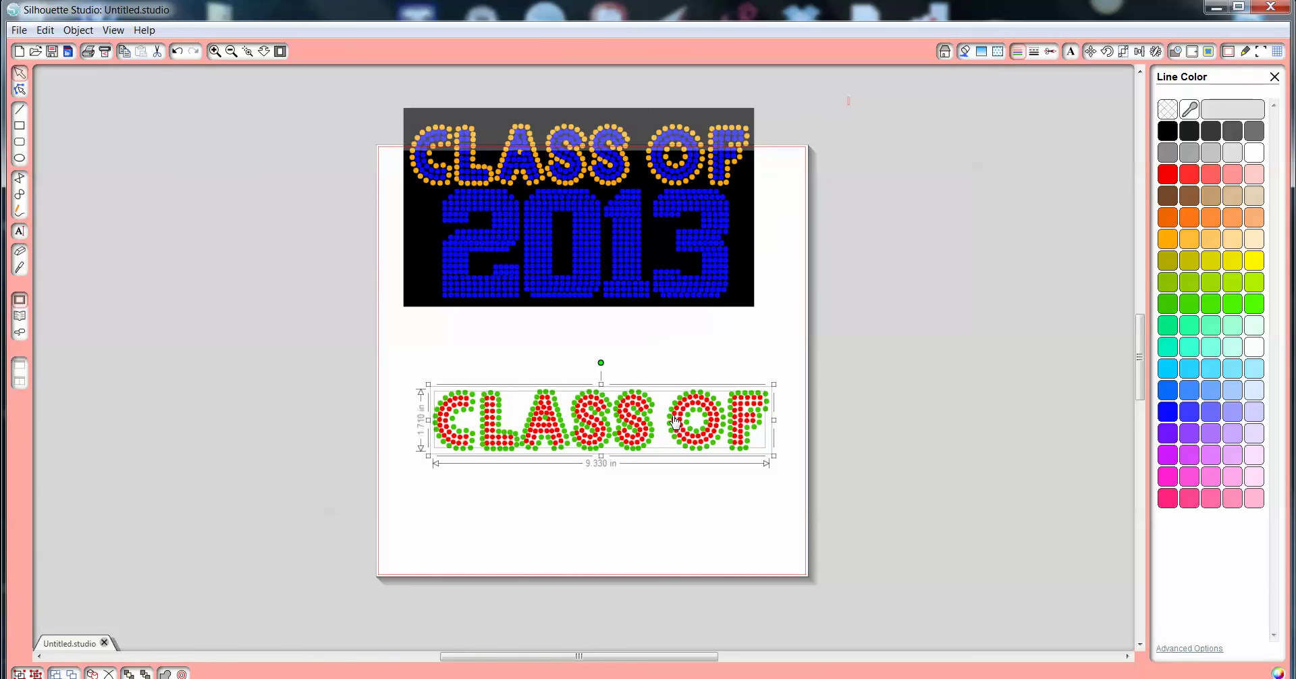
left_click_drag(689, 416, 1071, 215)
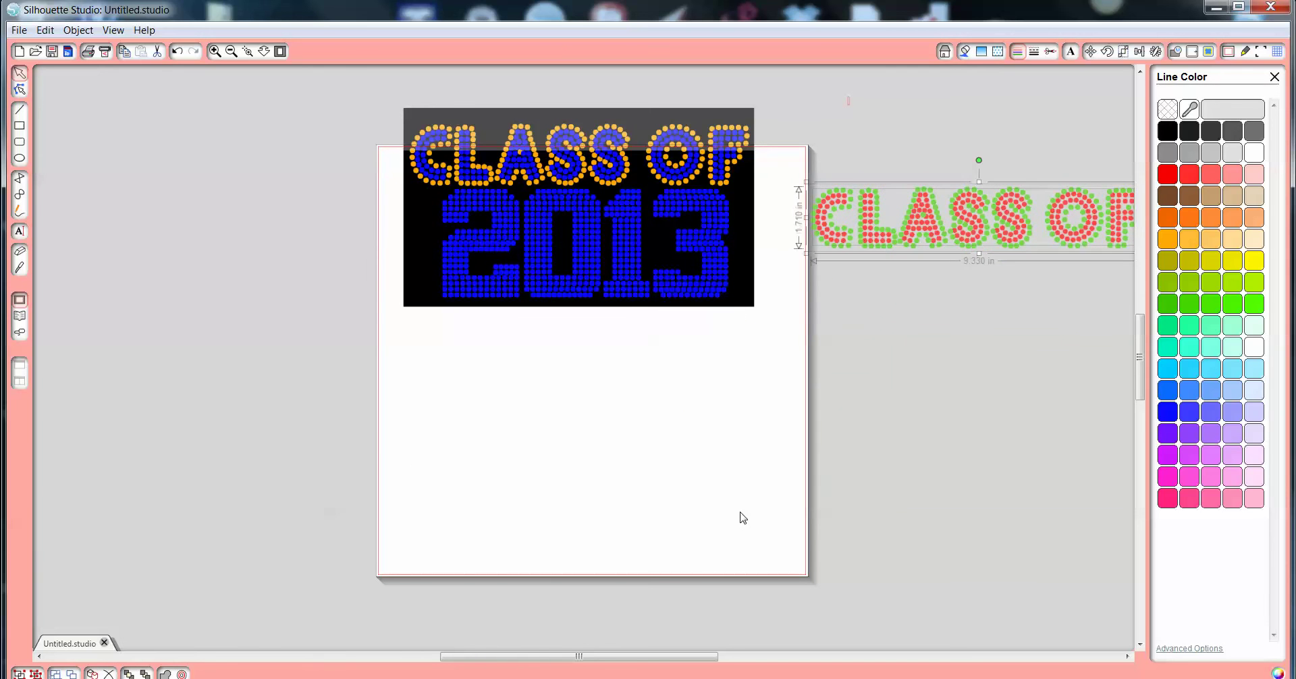
left_click(559, 321)
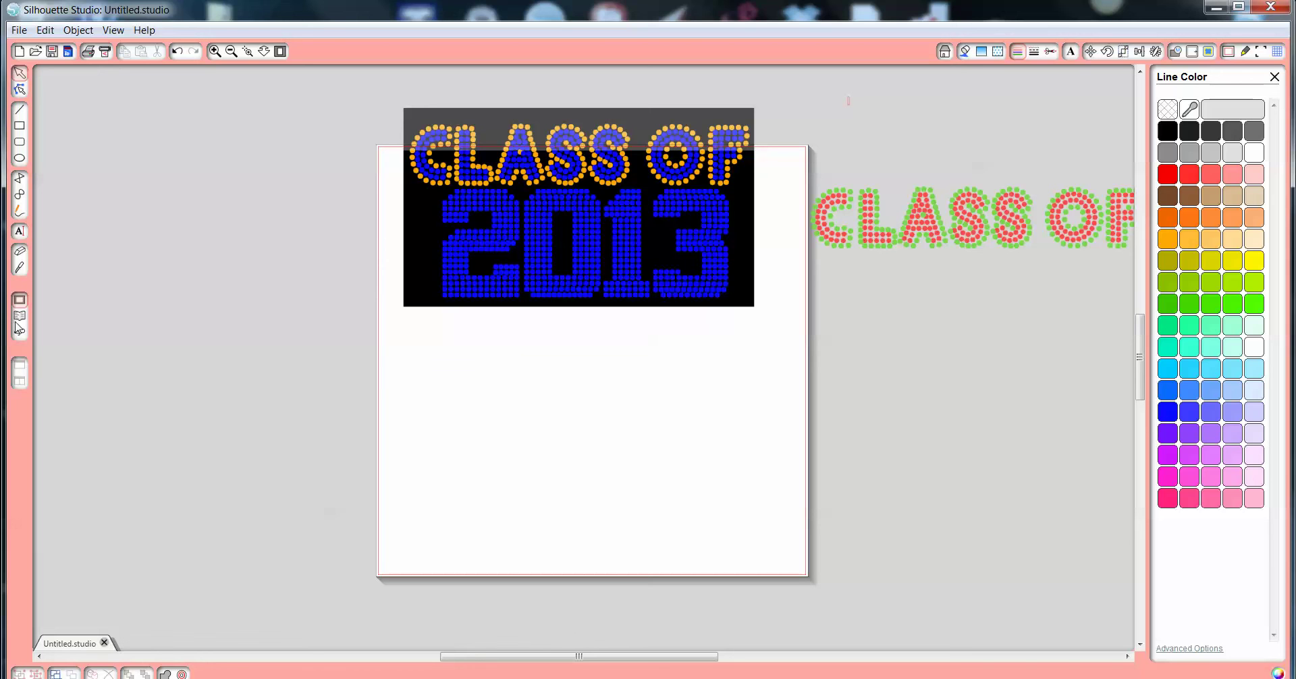
left_click(20, 234)
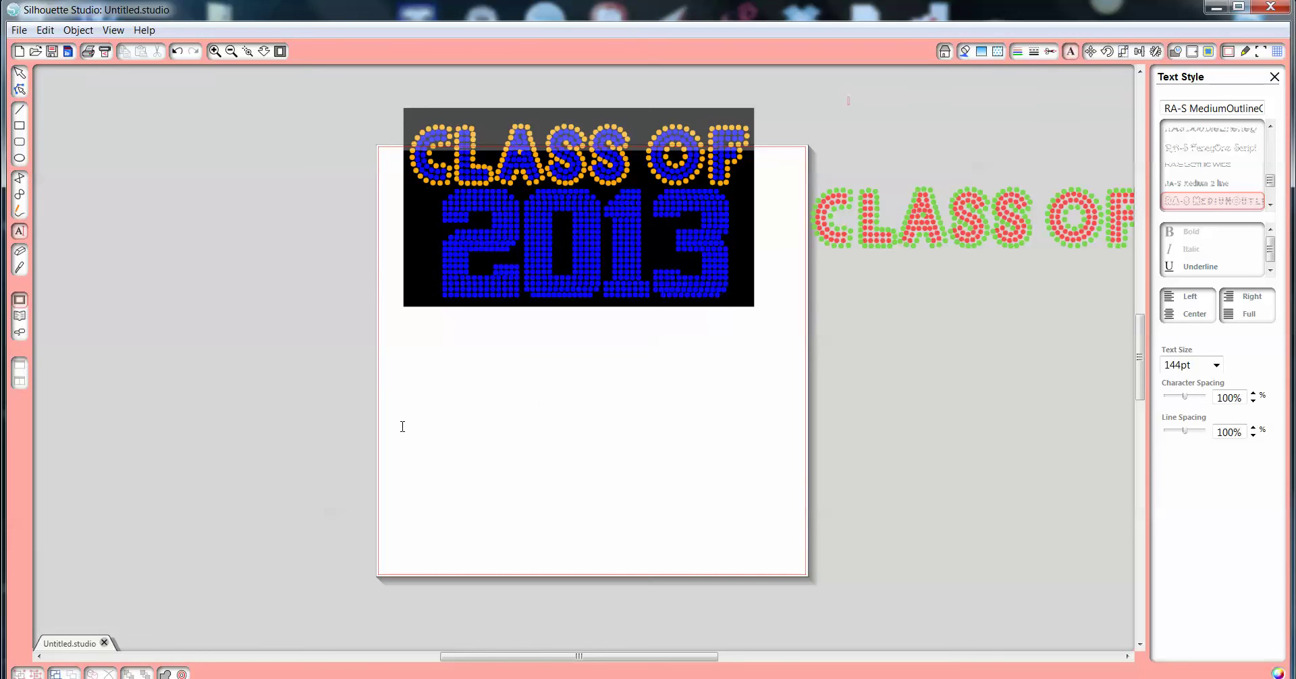
Step: Start new text below the reference in RA-S AthleticLarge at 288pt and type '2014'
left_click(447, 433)
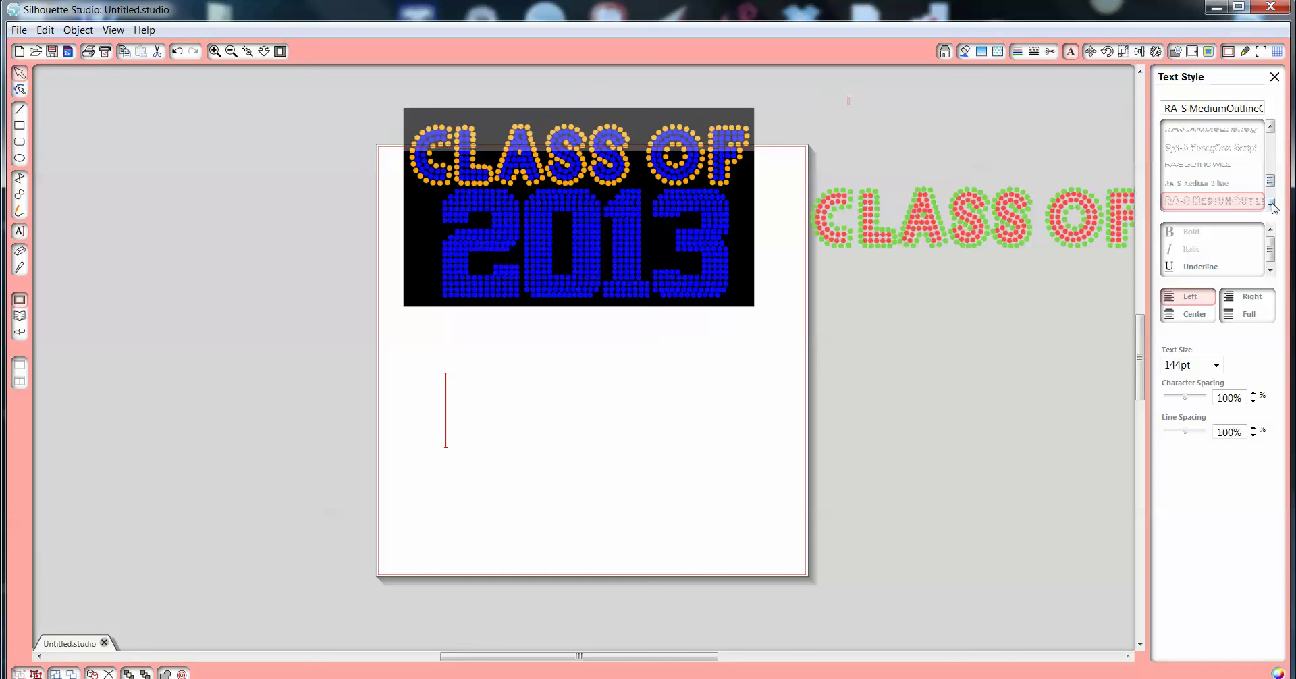
left_click(1270, 129)
scroll(1270, 134, "up", 4)
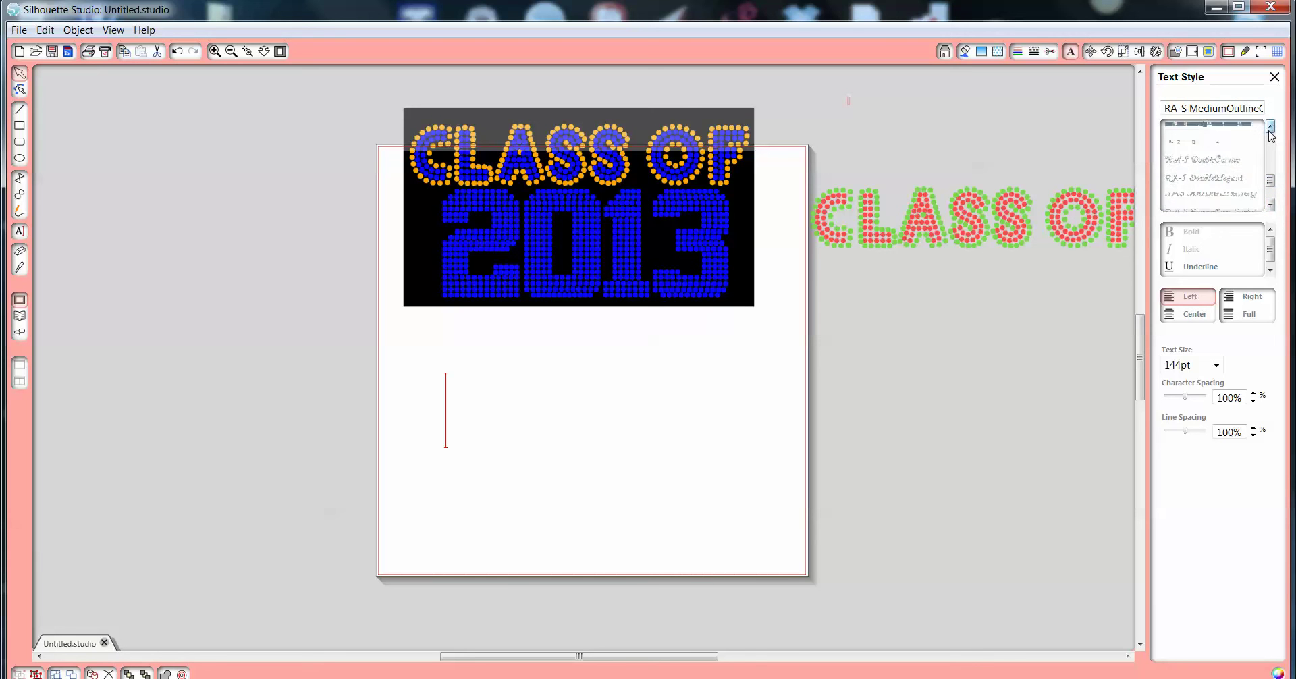
scroll(1270, 134, "up", 5)
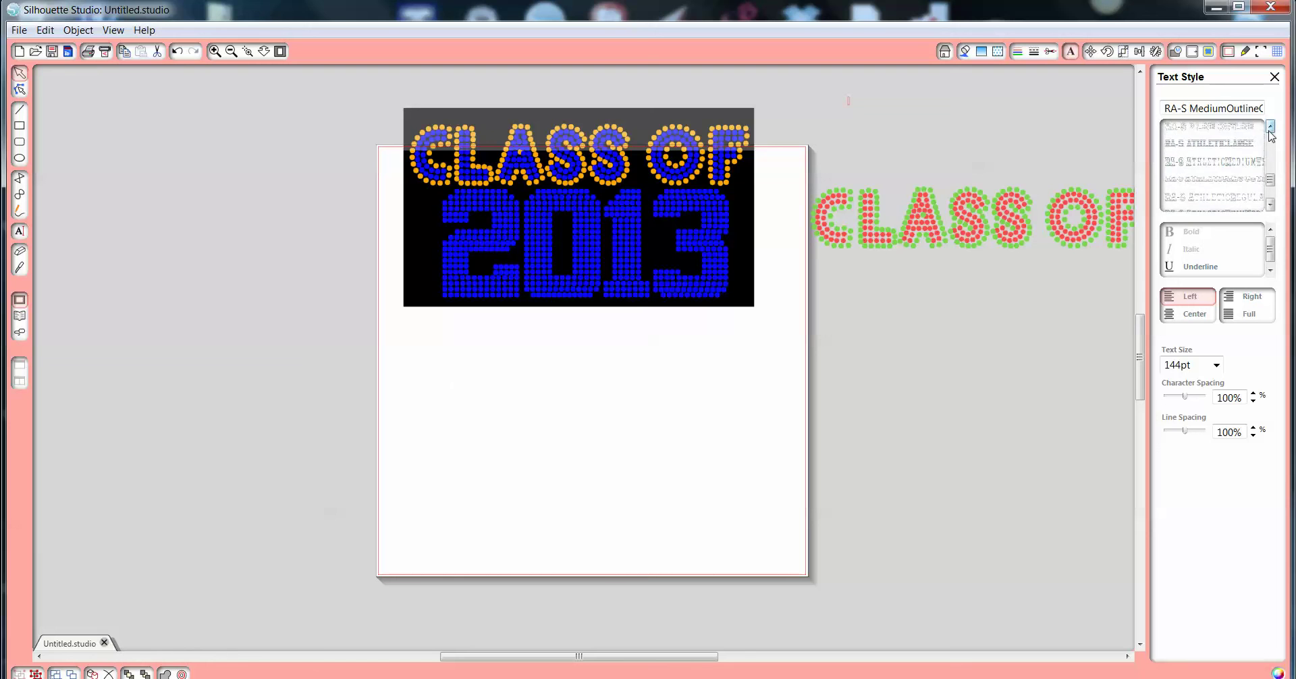
left_click(1238, 160)
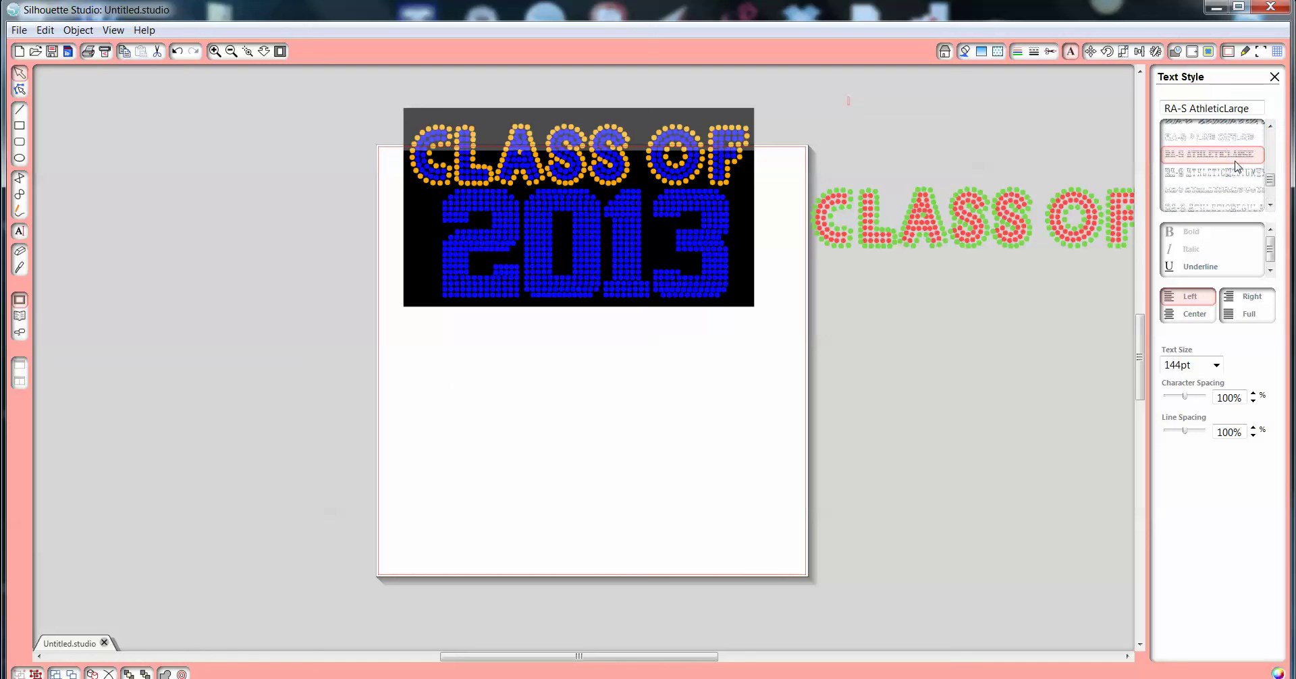
double_click(1195, 365)
type("288")
key("Return")
left_click(443, 423)
type("2")
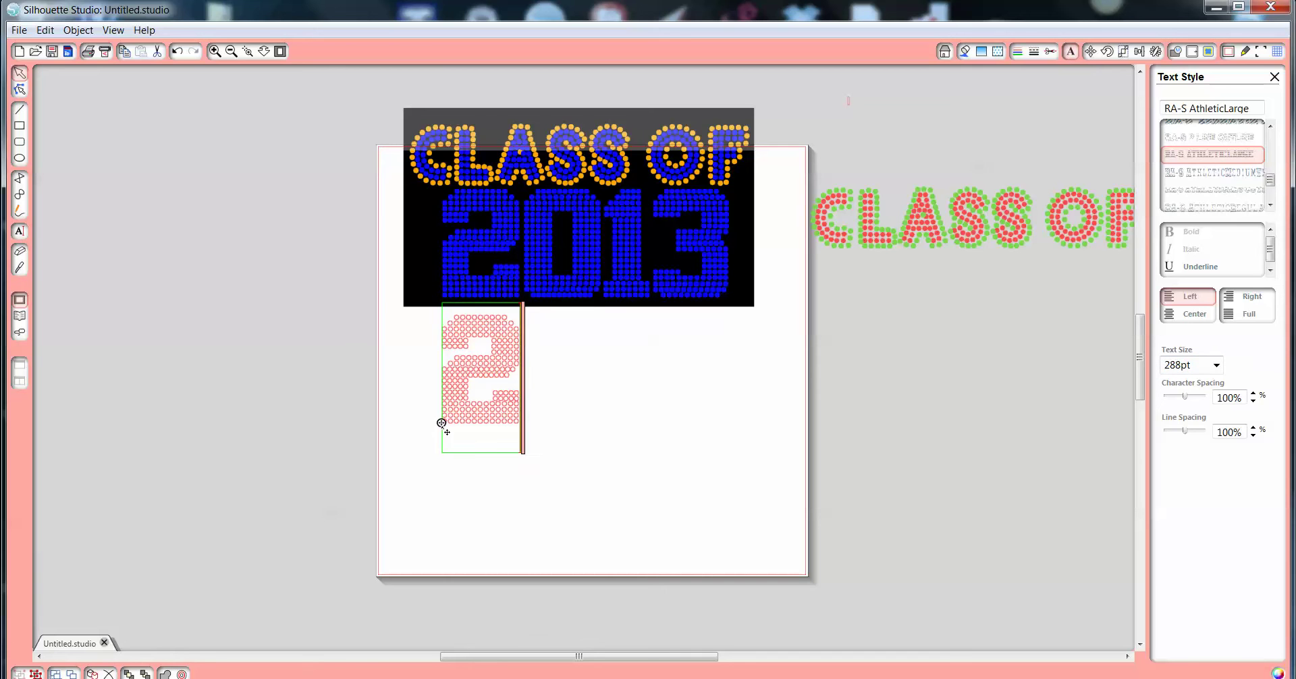
type("014")
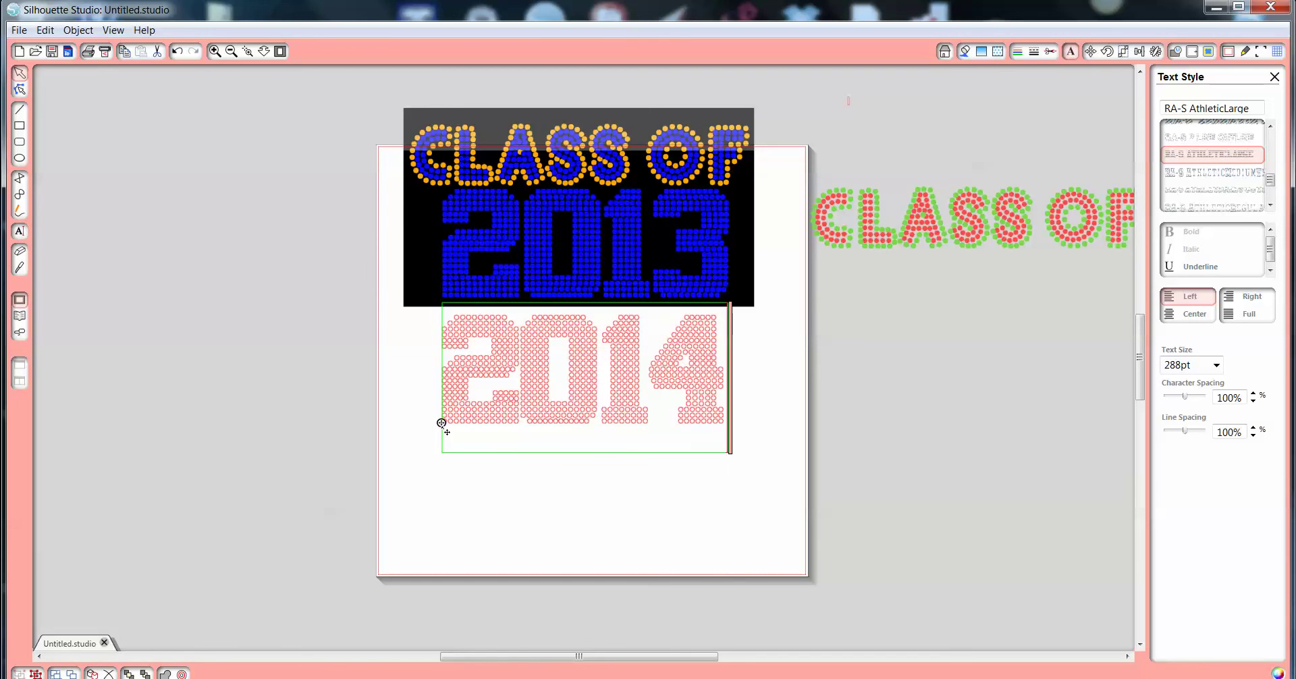
Step: Replace the last digit so the text reads '2013'
key("BackSpace")
type("3")
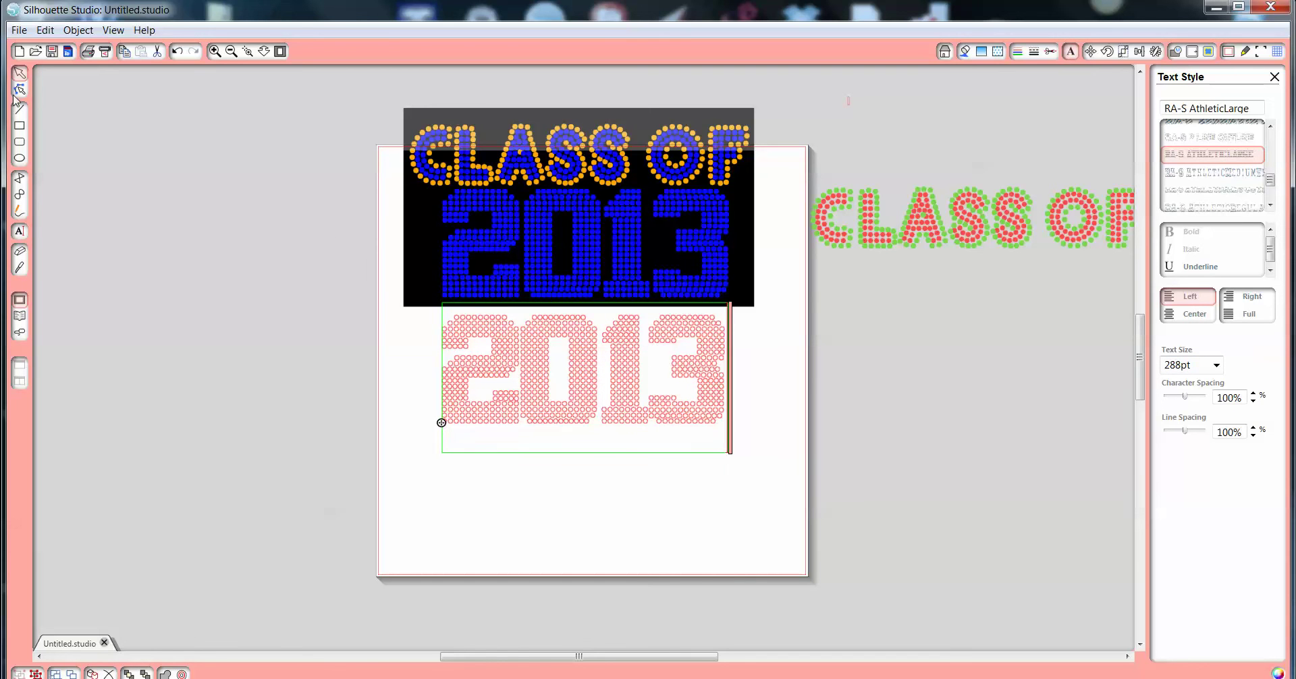
left_click(520, 337)
left_click_drag(443, 364, 747, 379)
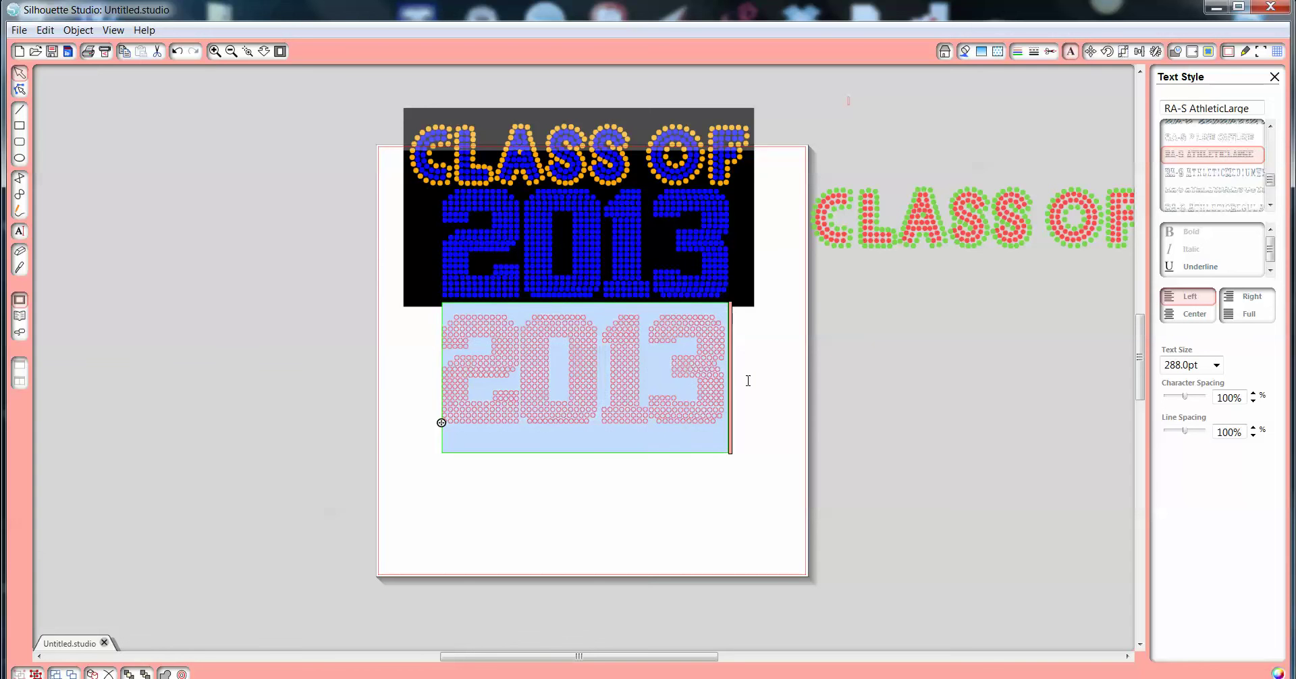
left_click(602, 363)
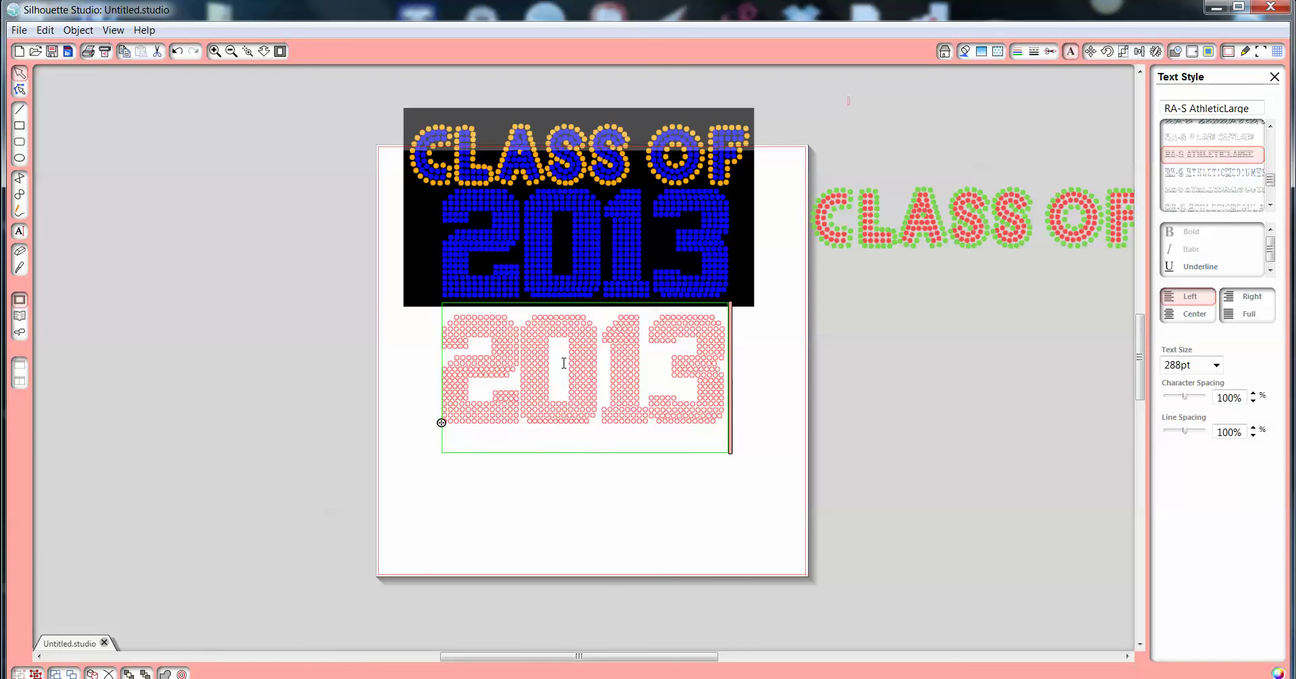
key("End")
Step: Lower the 2013 text near the bottom of the page and finish editing
left_click_drag(437, 426, 438, 468)
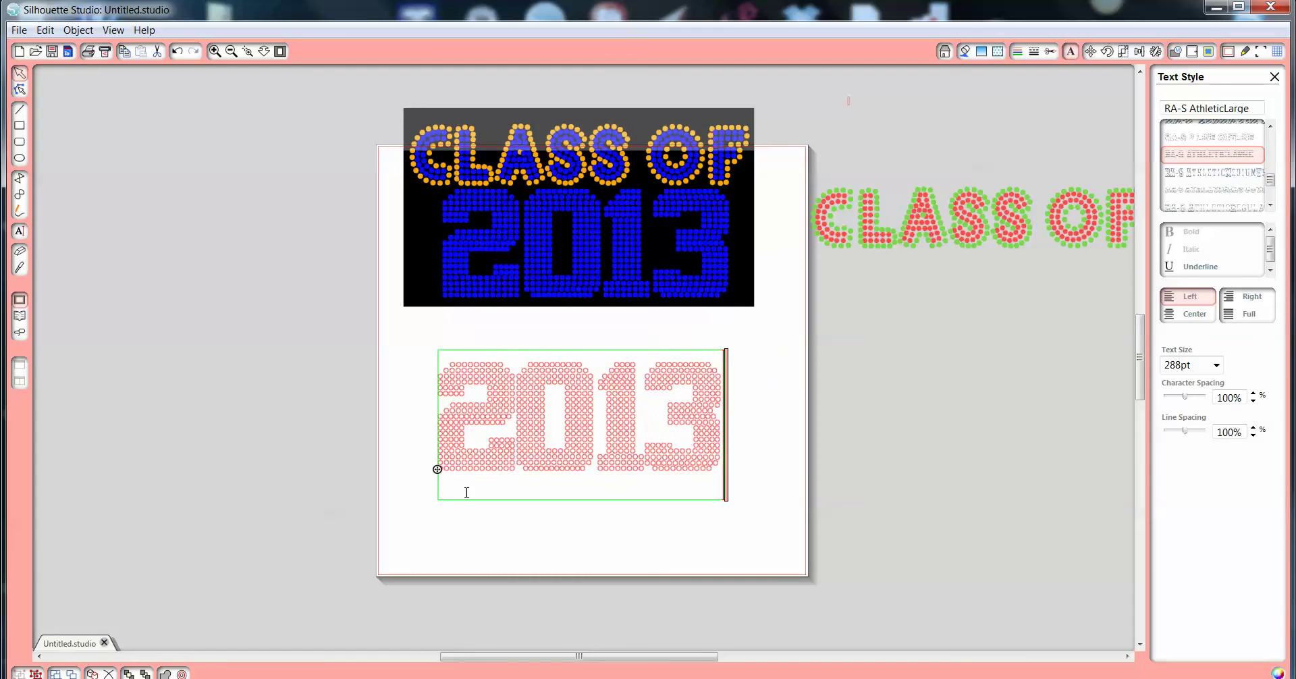
left_click_drag(435, 537, 434, 533)
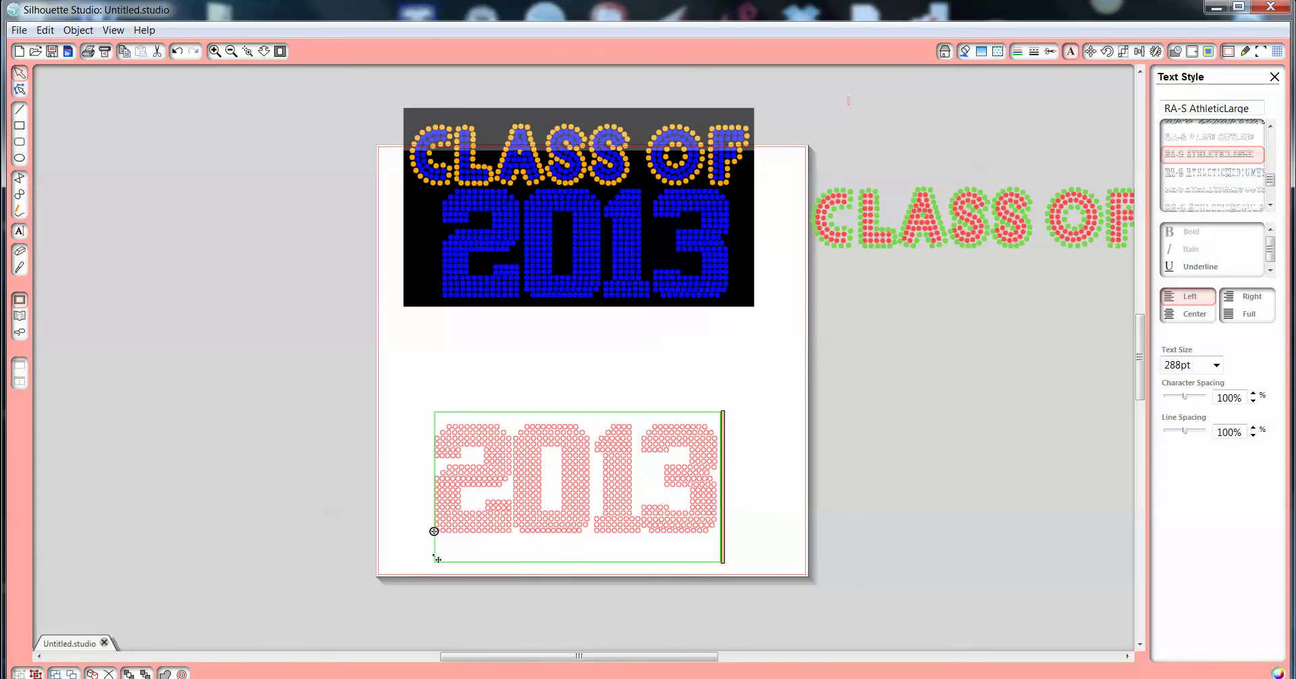
left_click_drag(434, 533, 434, 564)
left_click(940, 364)
Step: Drag the rhinestone CLASS OF group back onto the mat, just above the pink 2013
left_click(993, 217)
scroll(993, 218, "right", 2)
left_click_drag(946, 225, 590, 417)
left_click(972, 421)
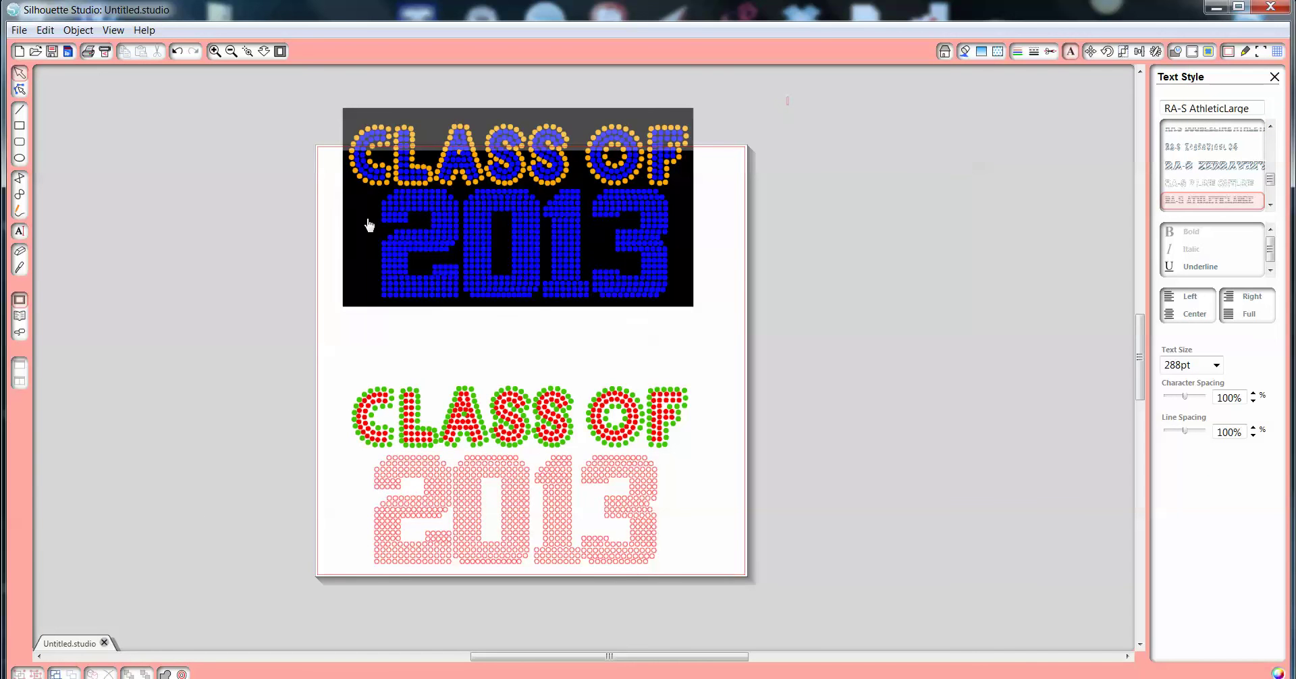
Step: Move the 9.730 in wide reference design down so it sits fully on the page
left_click(405, 290)
left_click_drag(436, 162, 453, 208)
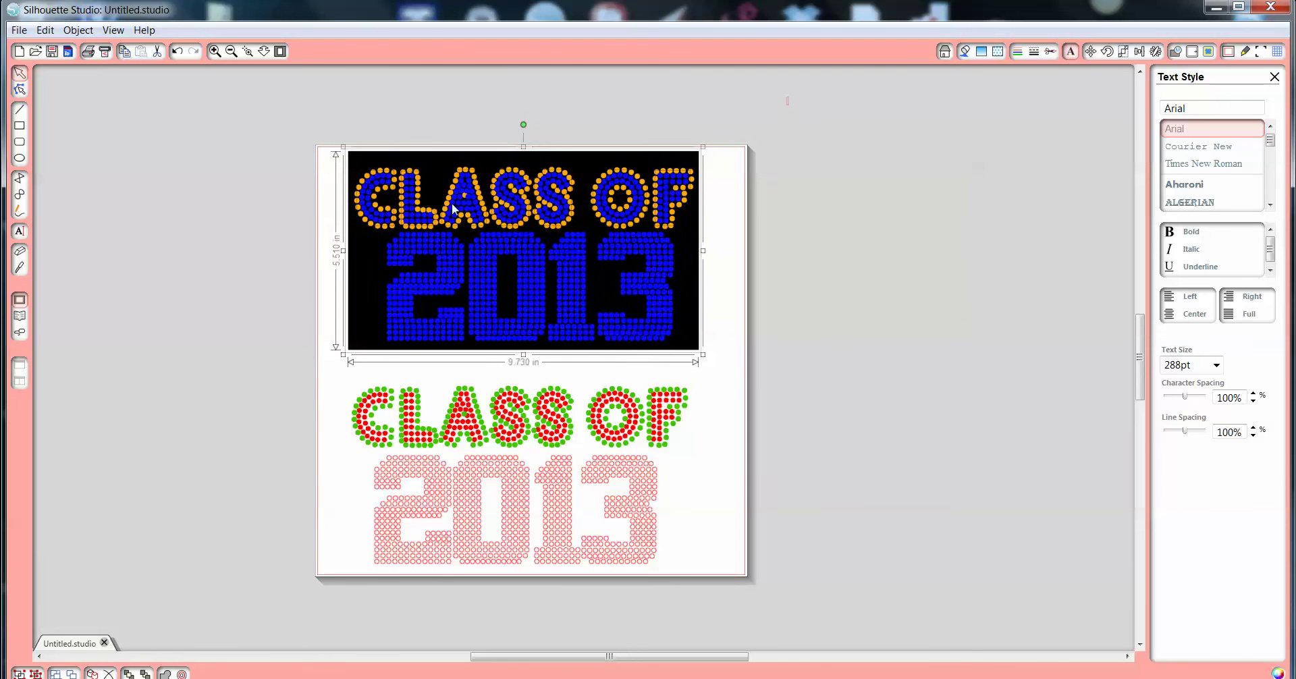
left_click(895, 276)
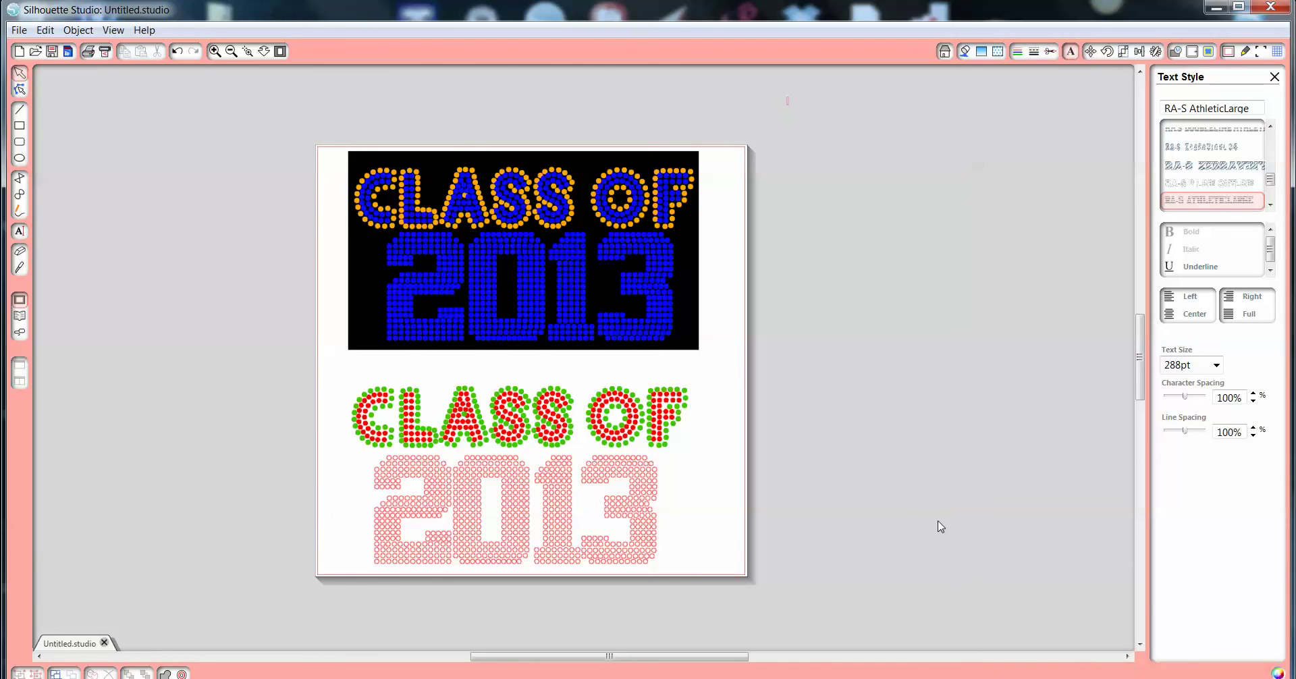